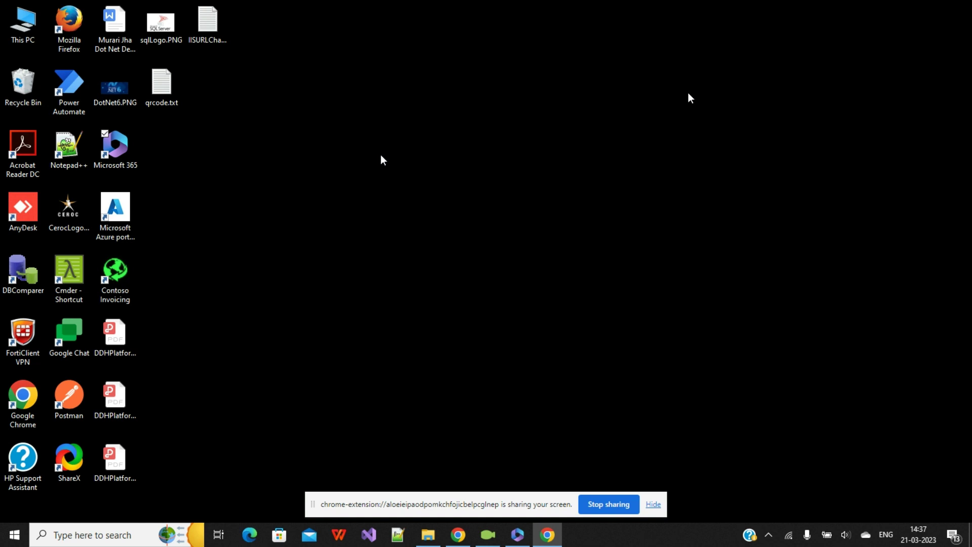
Open Microsoft 365, launch Power Automate from the complete app list and go to My flows
double_click(122, 158)
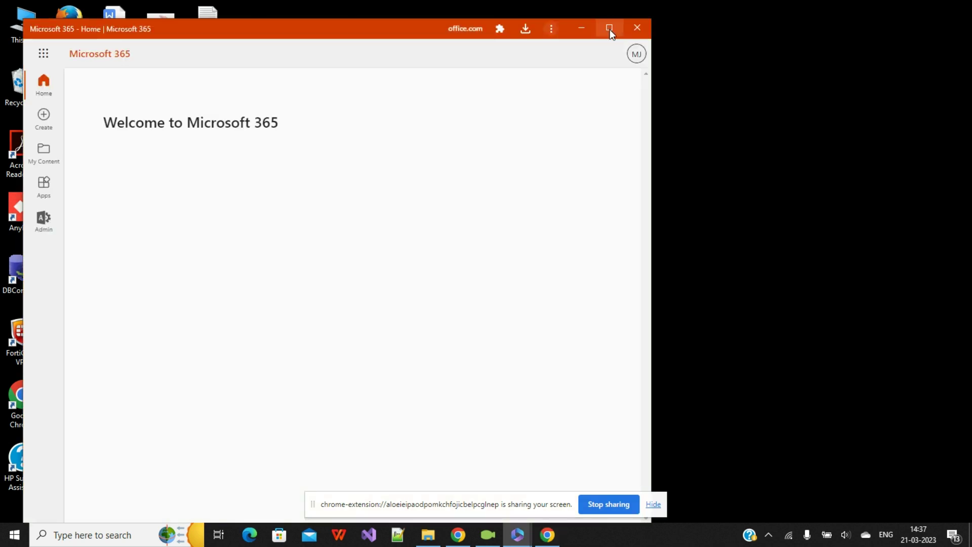
left_click(610, 29)
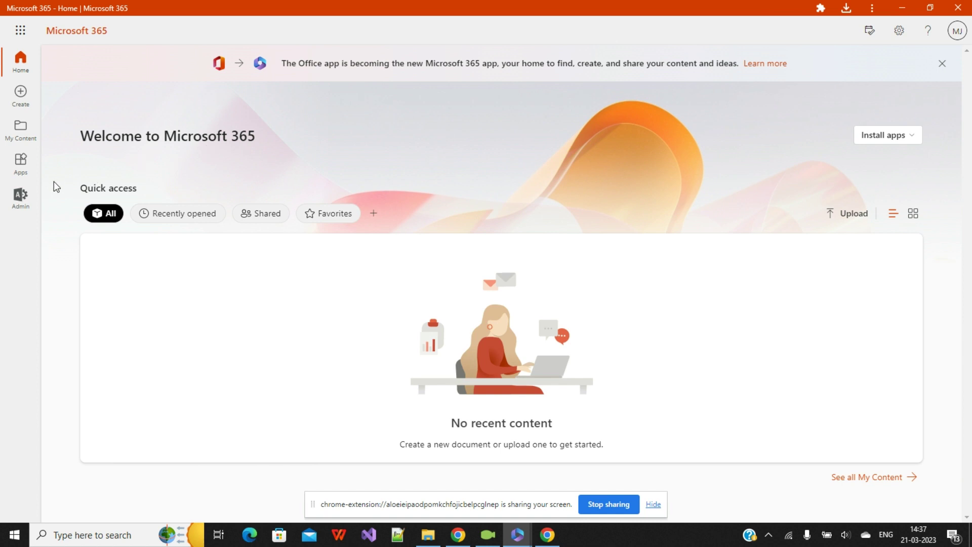
left_click(22, 167)
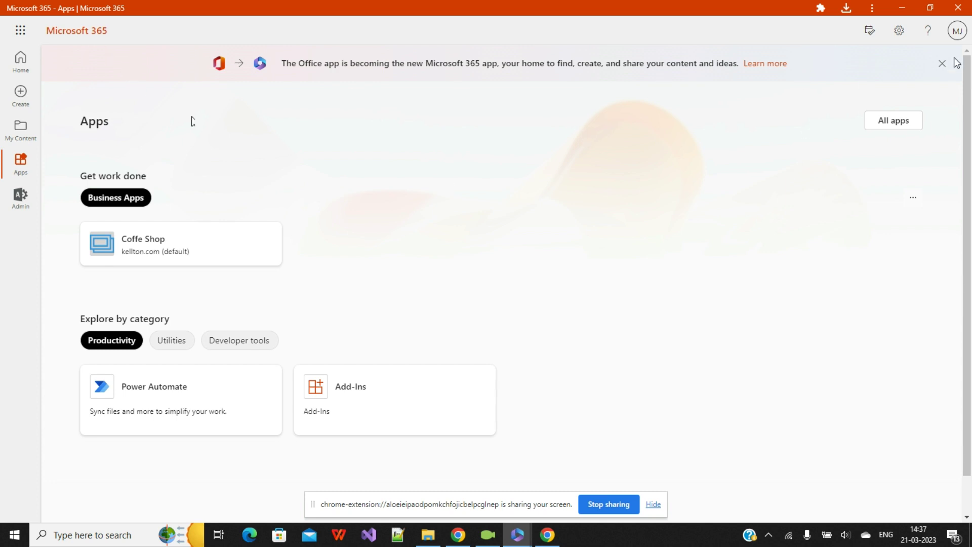
left_click(957, 31)
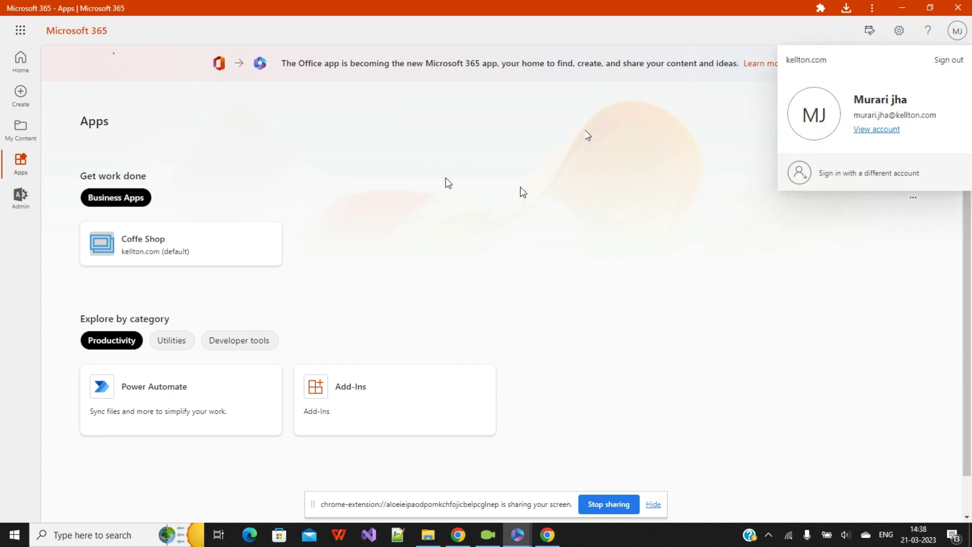
left_click(518, 190)
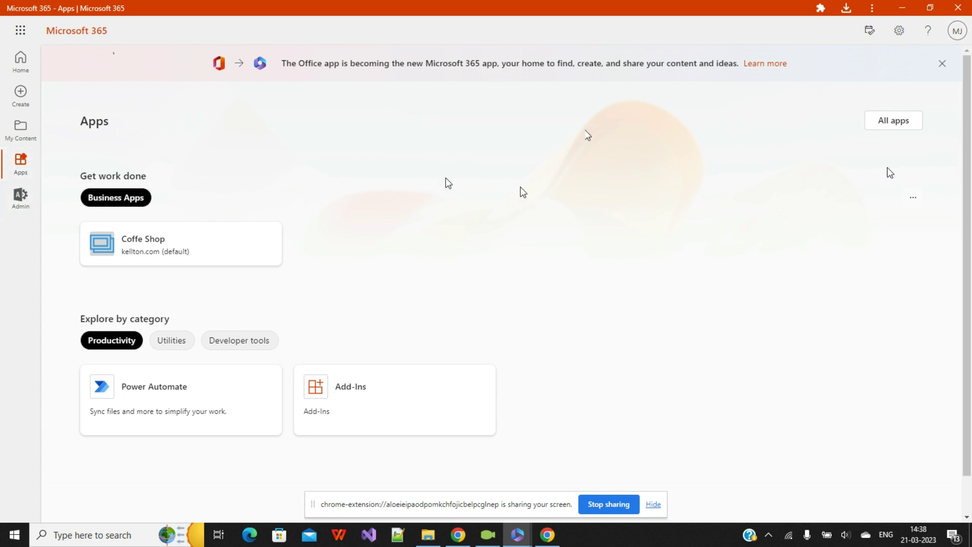
left_click(889, 132)
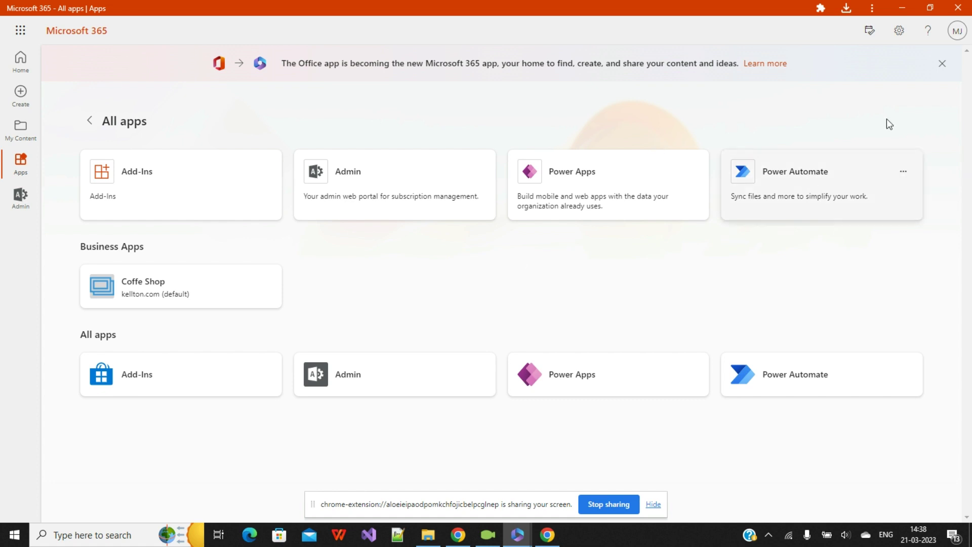
left_click(809, 185)
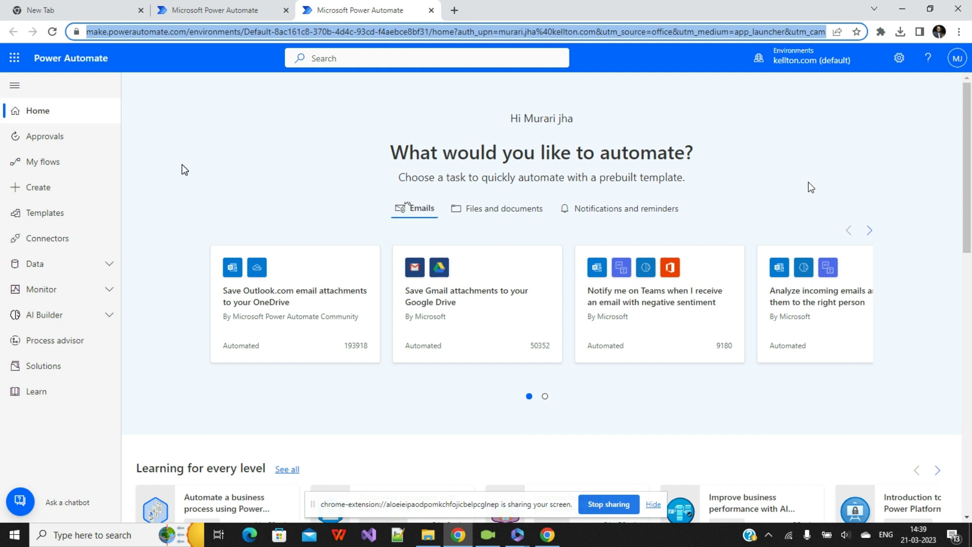
left_click(44, 163)
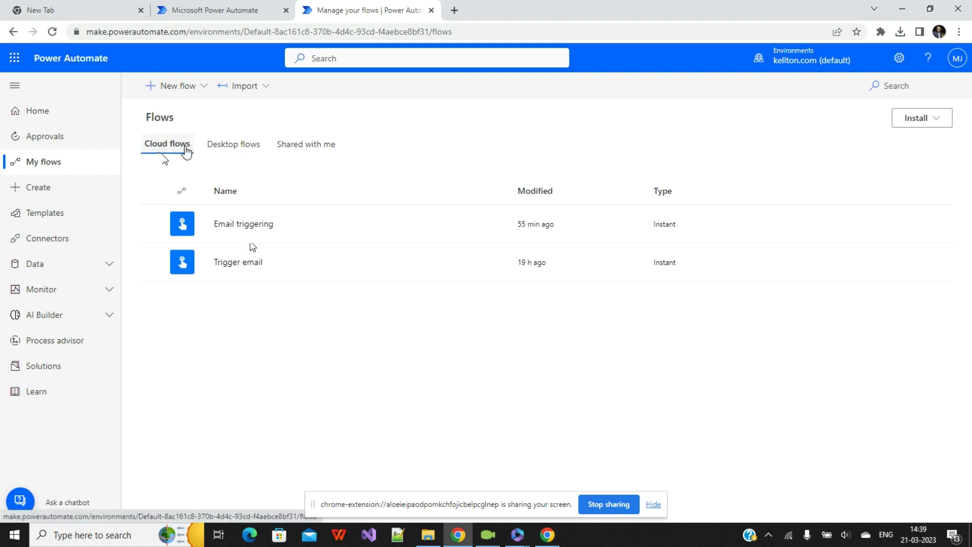
Open the "Send Auto email" spreadsheet from Google Drive in a new browser tab and review its columns
left_click(454, 10)
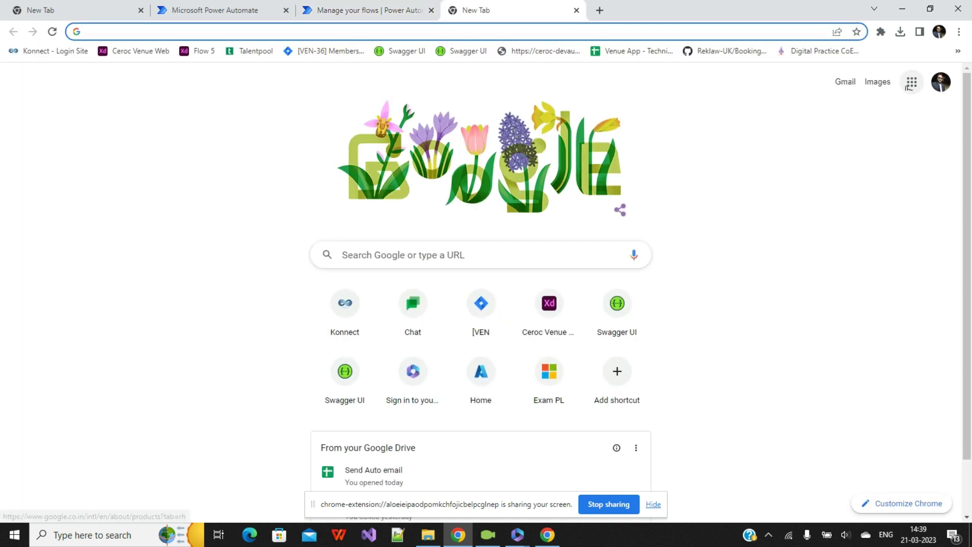
left_click(912, 82)
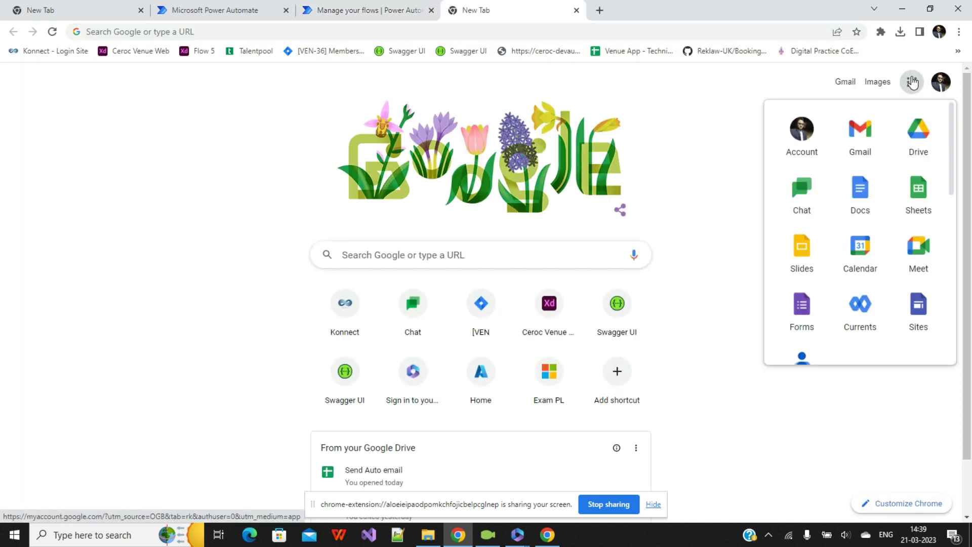
left_click(933, 153)
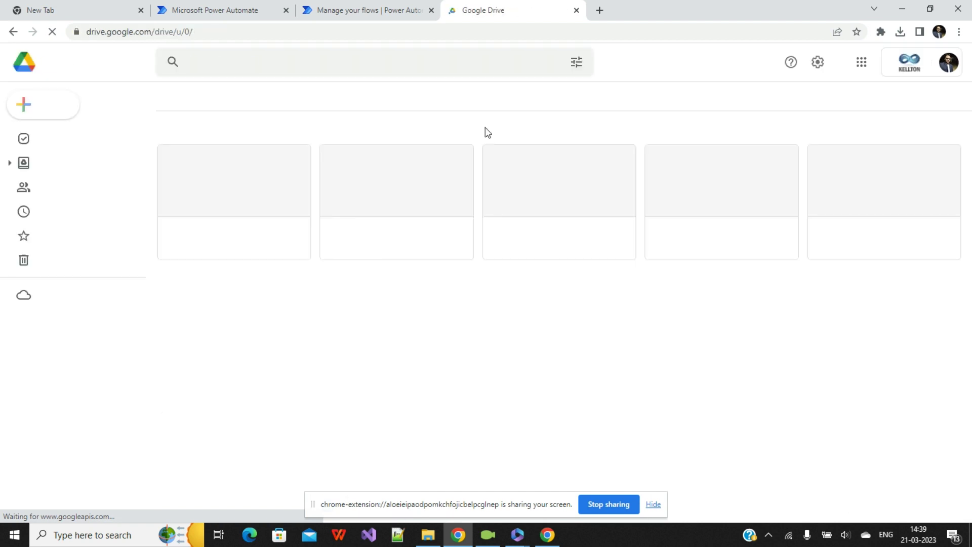
left_click(200, 183)
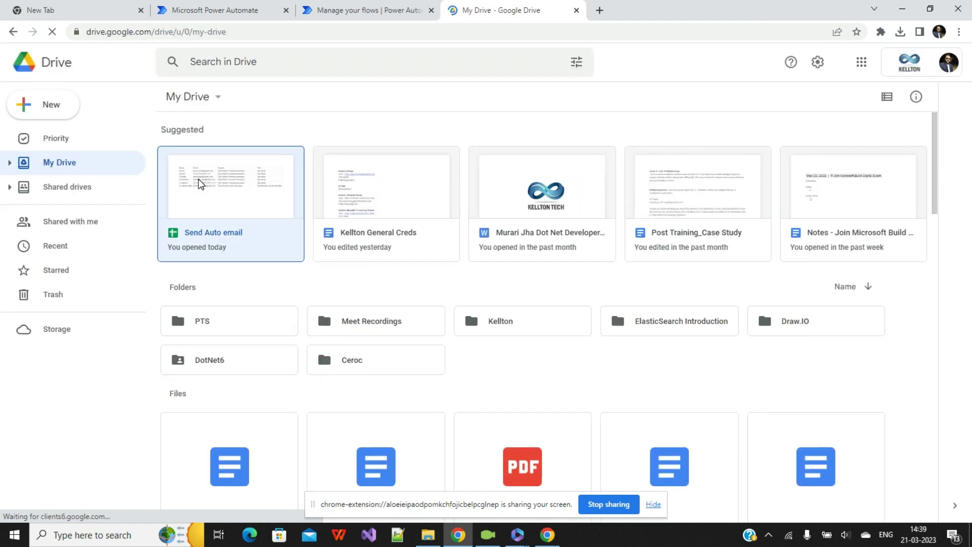
double_click(200, 183)
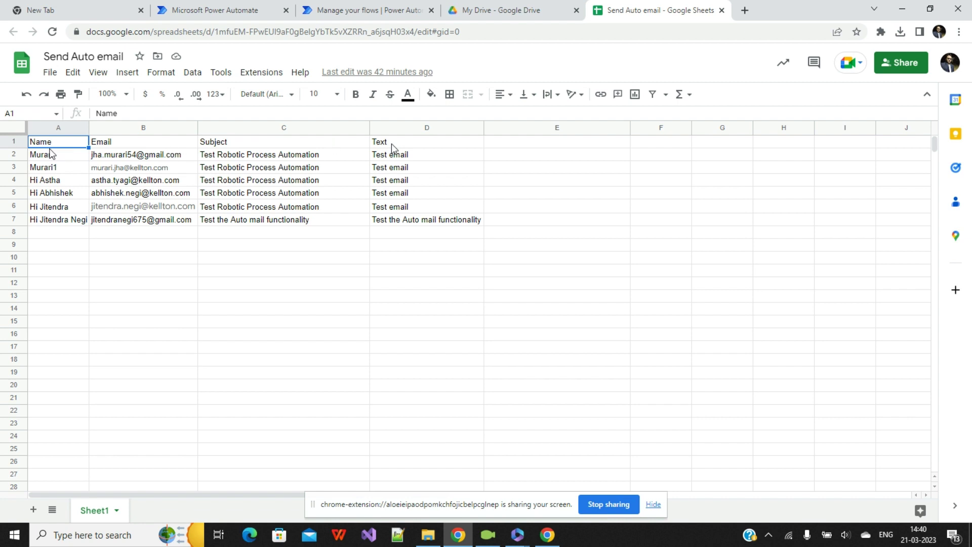
mouse_move(126, 171)
Return to Power Automate and create an instant cloud flow named "Send auto email" with the "Manually trigger a flow" trigger
left_click(211, 7)
left_click(356, 7)
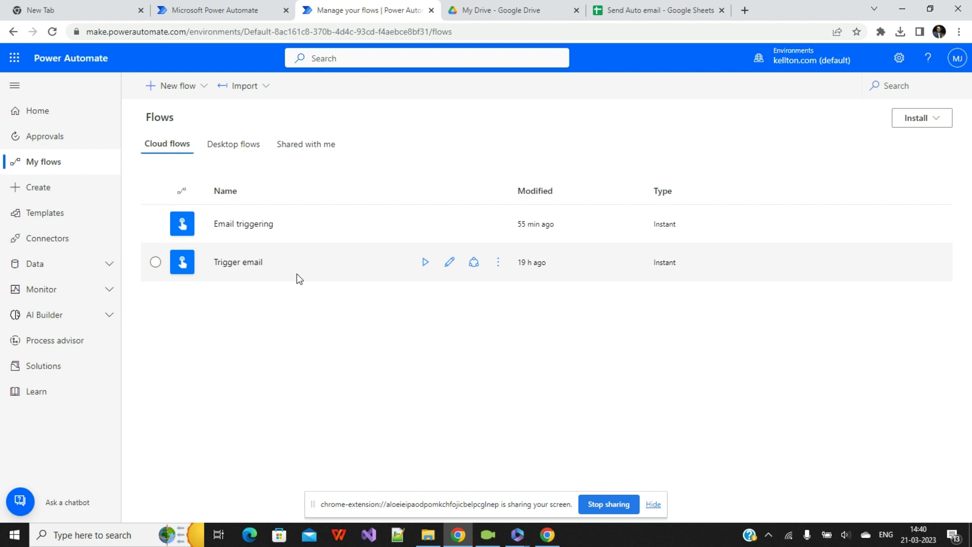
left_click(172, 86)
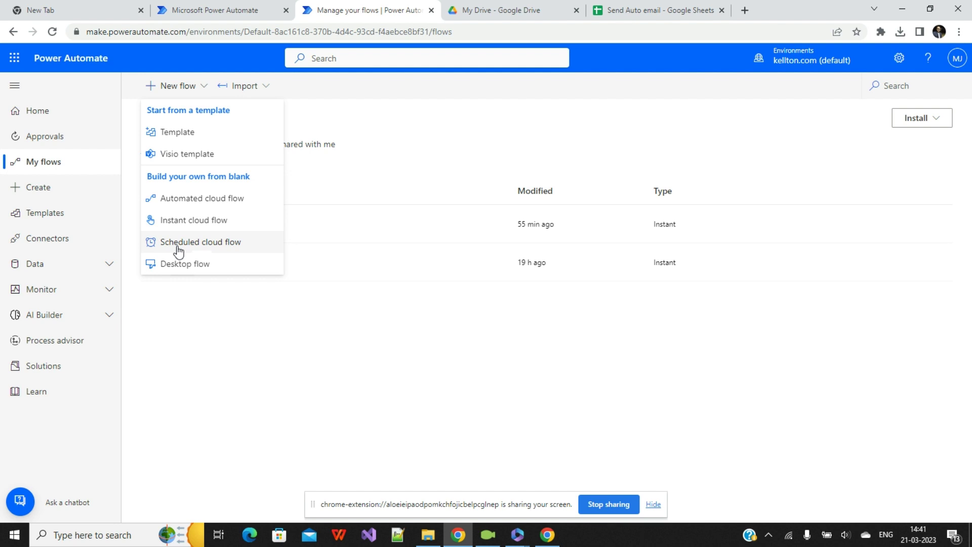
left_click(178, 221)
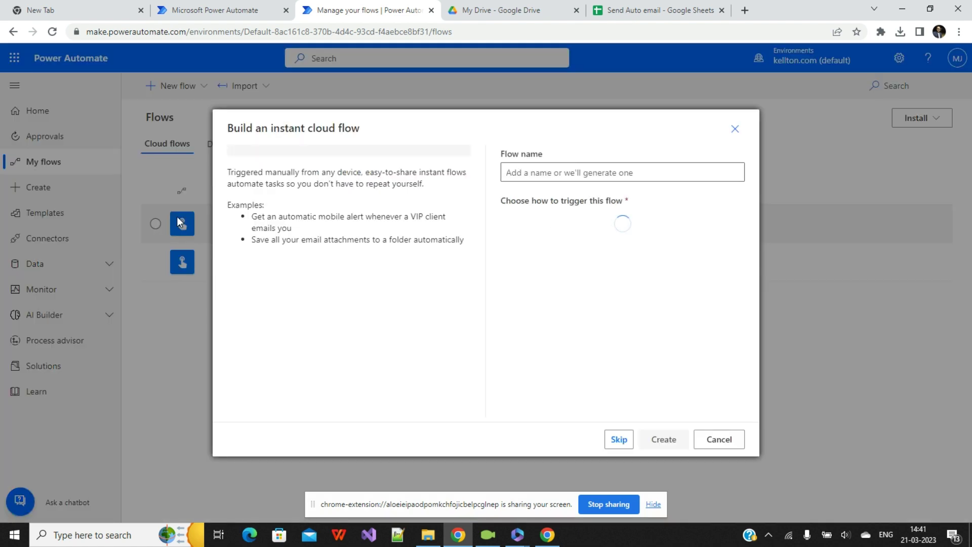
left_click(553, 180)
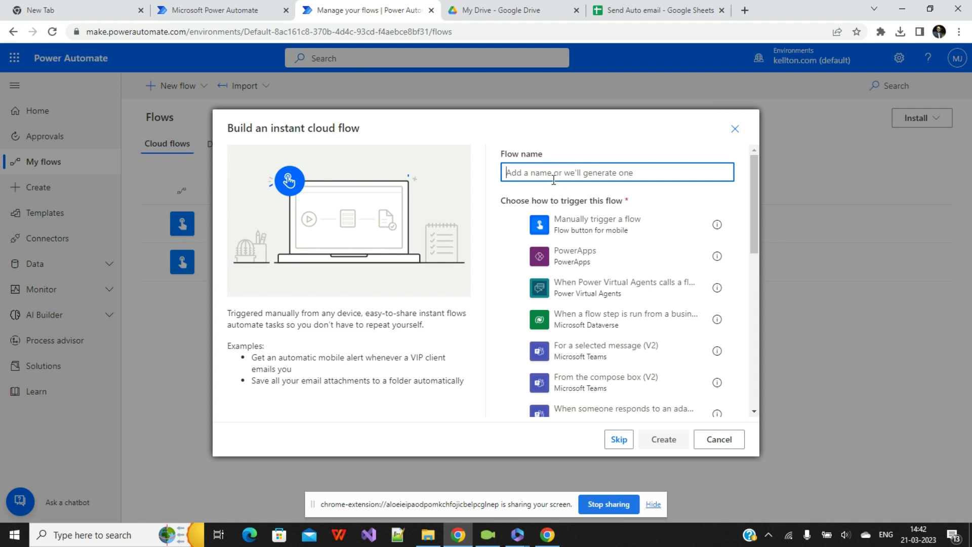
type("Se")
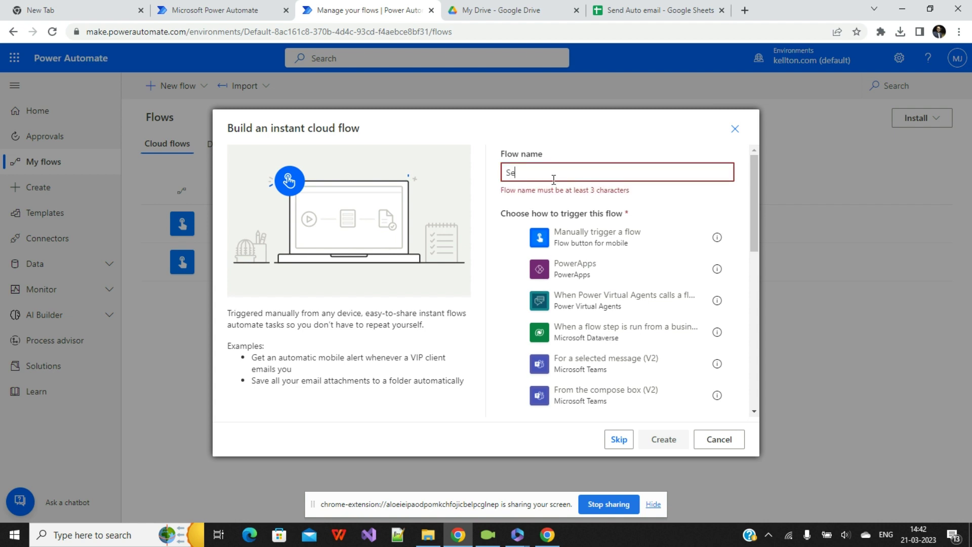
type("nd auto email")
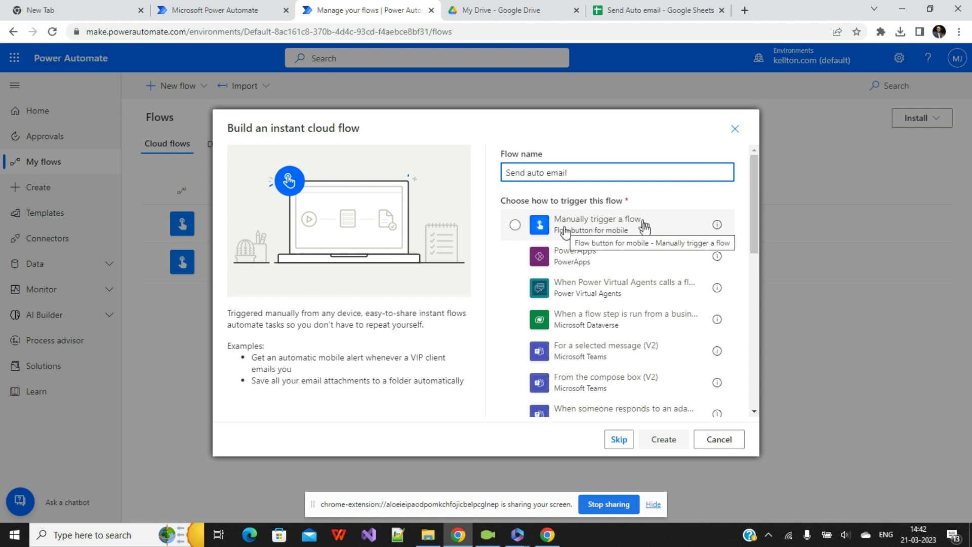
left_click(516, 226)
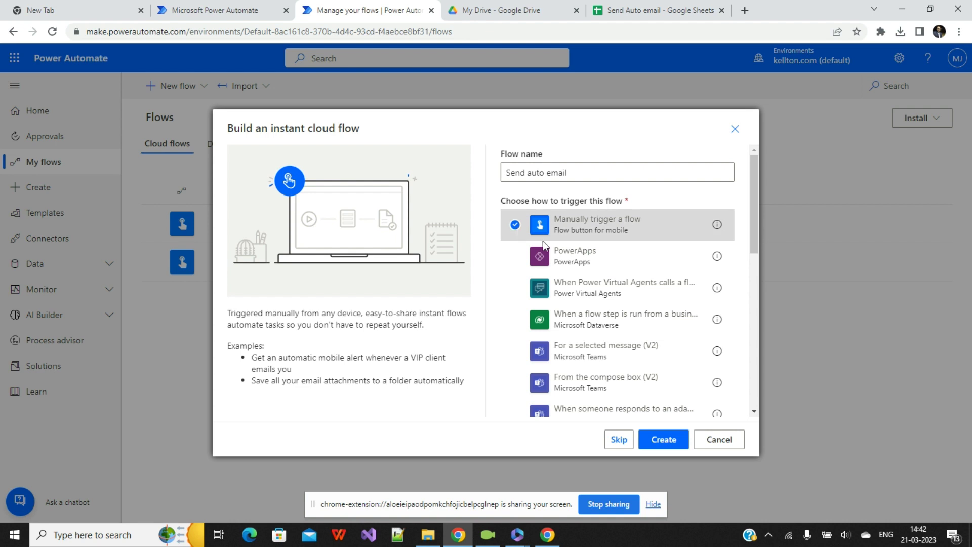
left_click(663, 444)
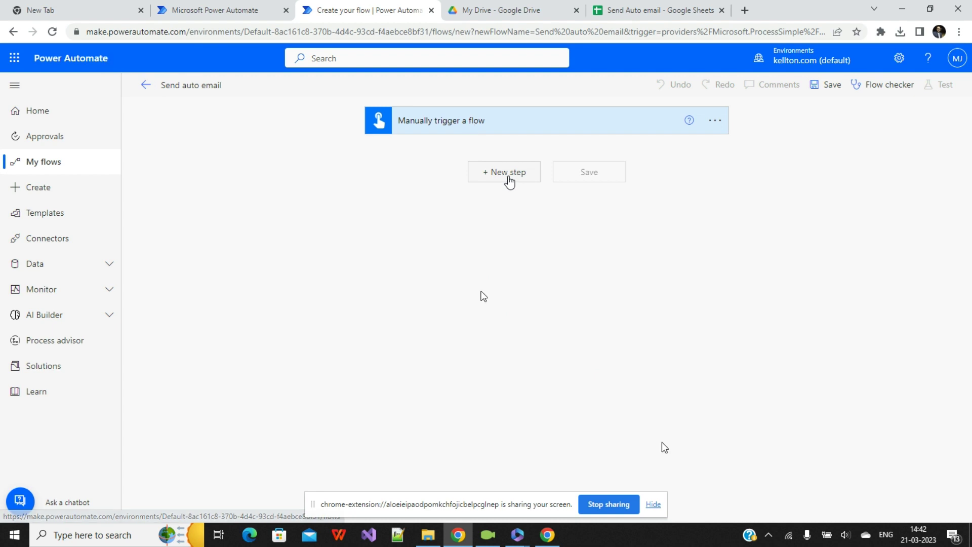
Add a Google Sheets Get rows action after the trigger and choose the "Send Auto email" file from GoogleDrive
left_click(509, 179)
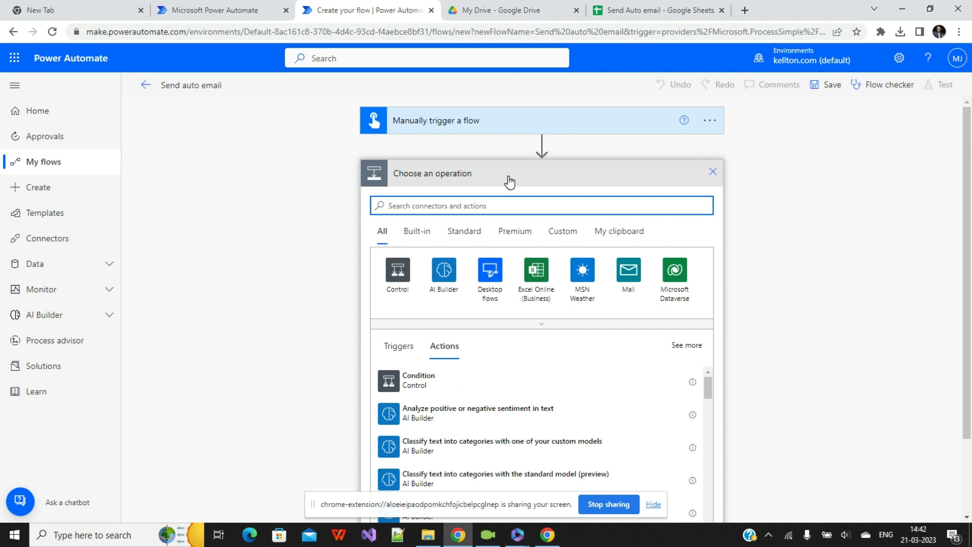
left_click(653, 6)
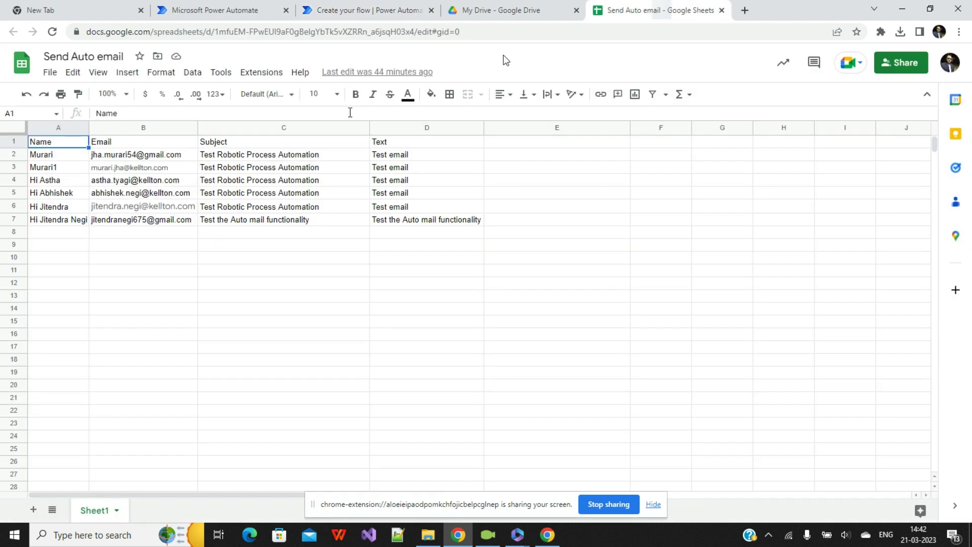
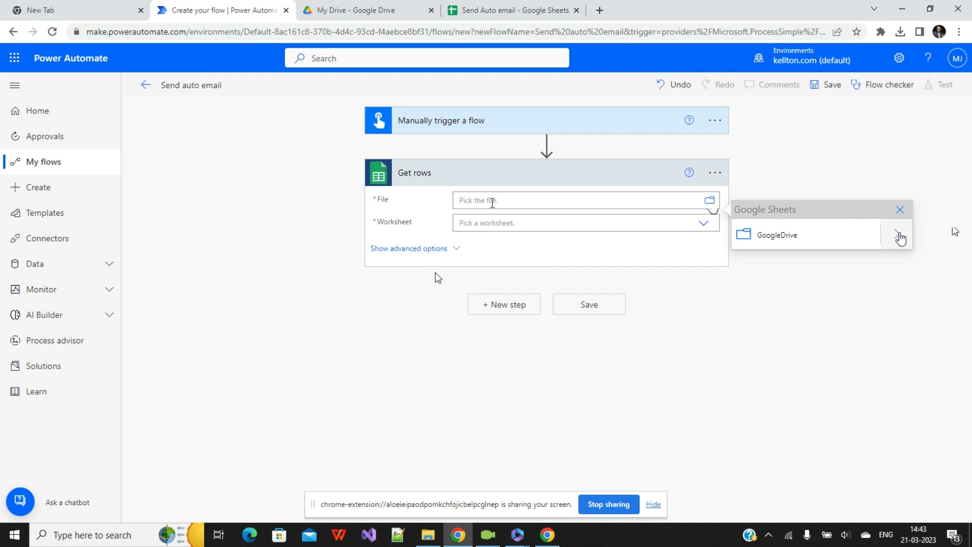
left_click(897, 234)
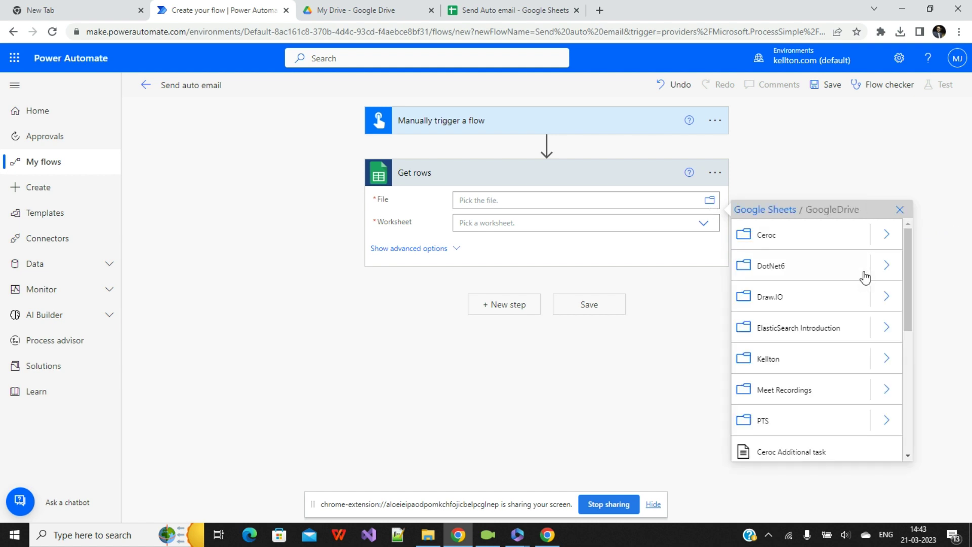
left_click_drag(904, 250, 908, 429)
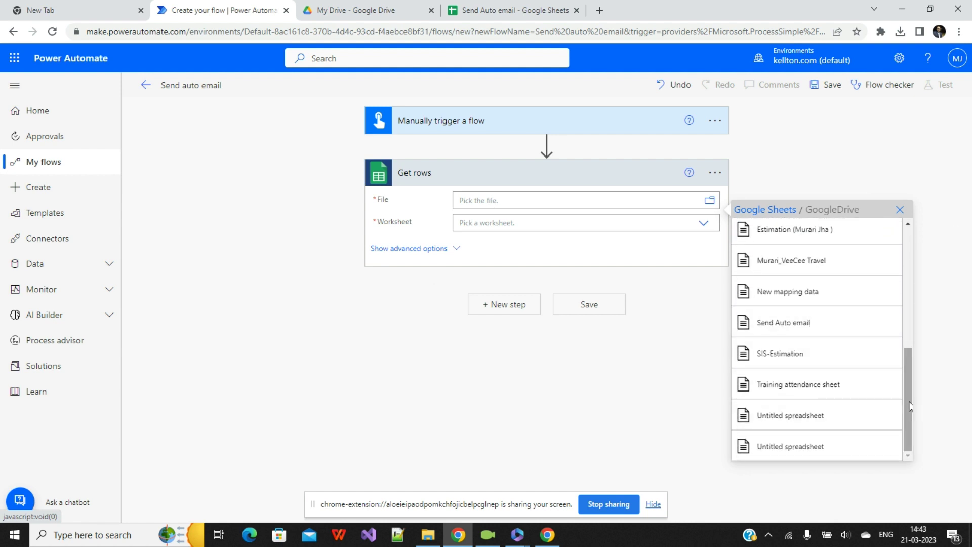
mouse_move(908, 406)
left_mouse_down()
mouse_move(910, 254)
mouse_move(919, 408)
left_mouse_up()
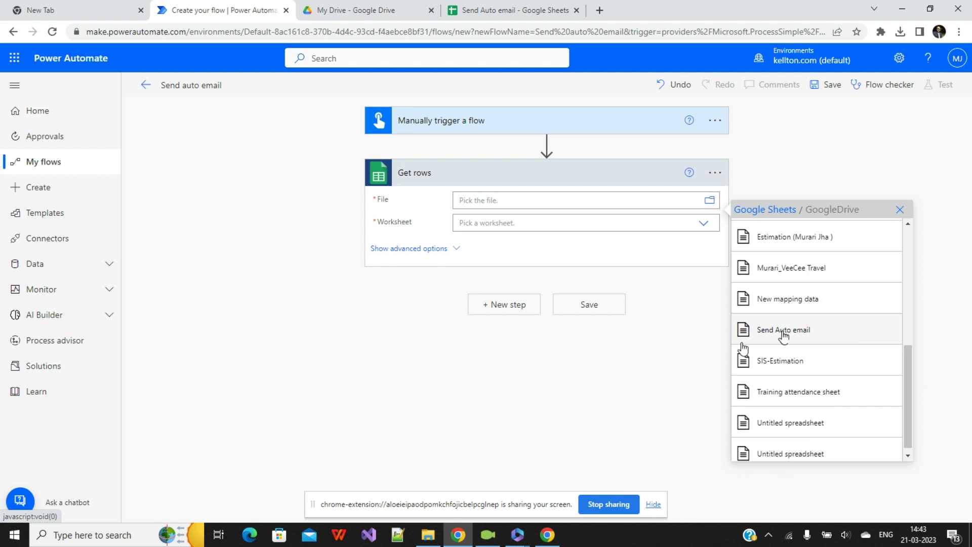
left_click(804, 331)
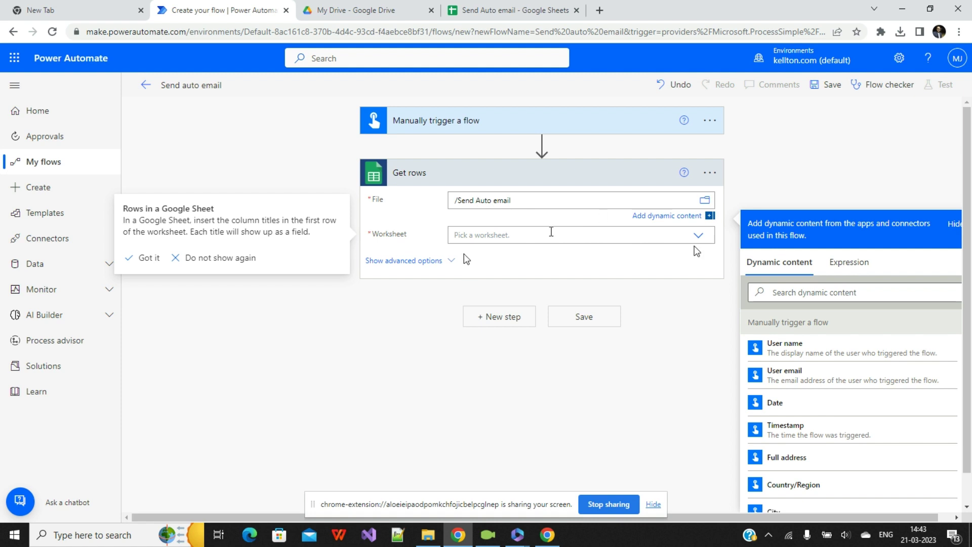
Set the Get rows worksheet to Sheet1 and check the sheet name in the Google spreadsheet
left_click(462, 235)
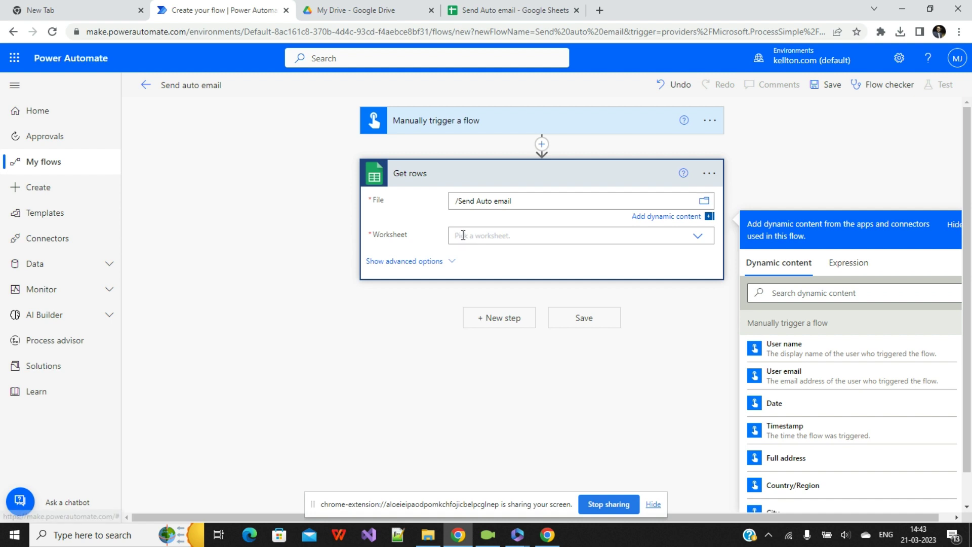
left_click(462, 236)
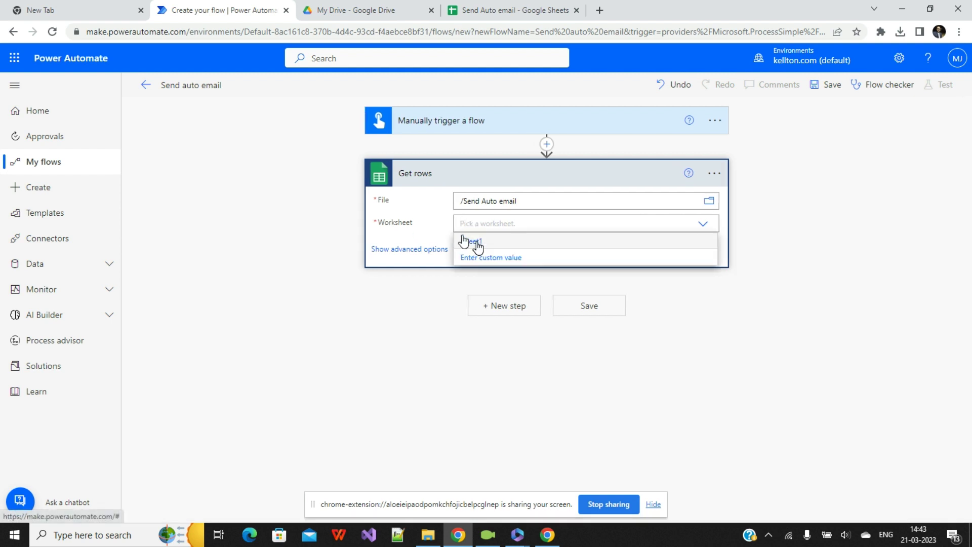
left_click(476, 242)
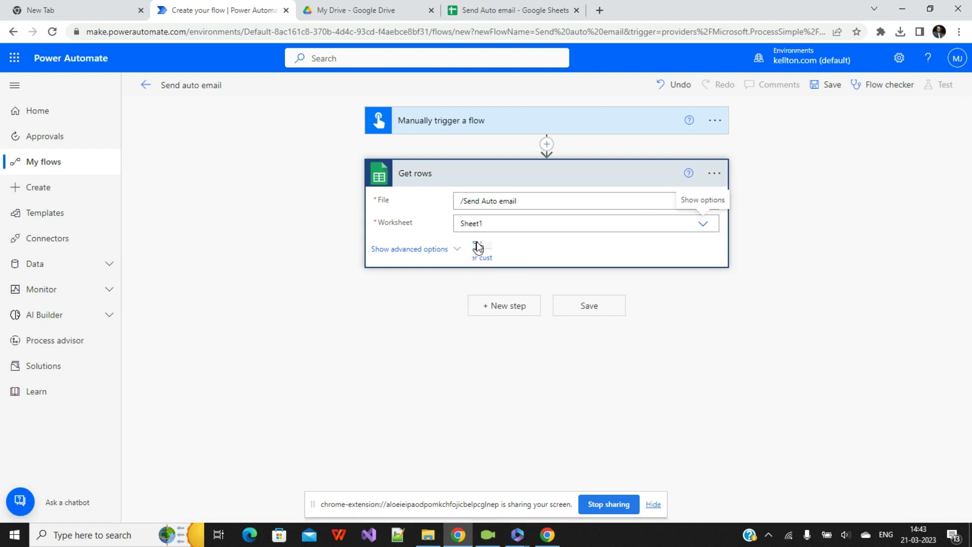
left_click(499, 9)
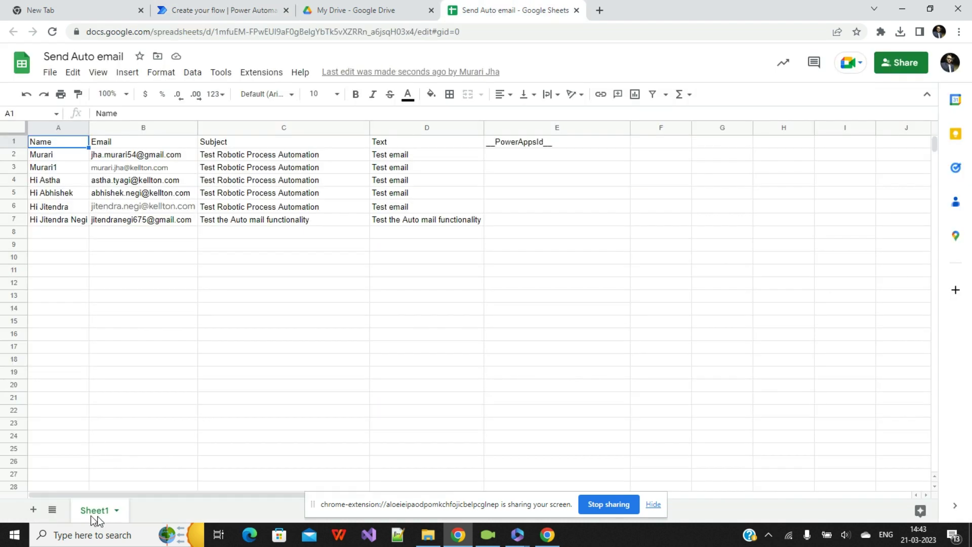
left_click(243, 10)
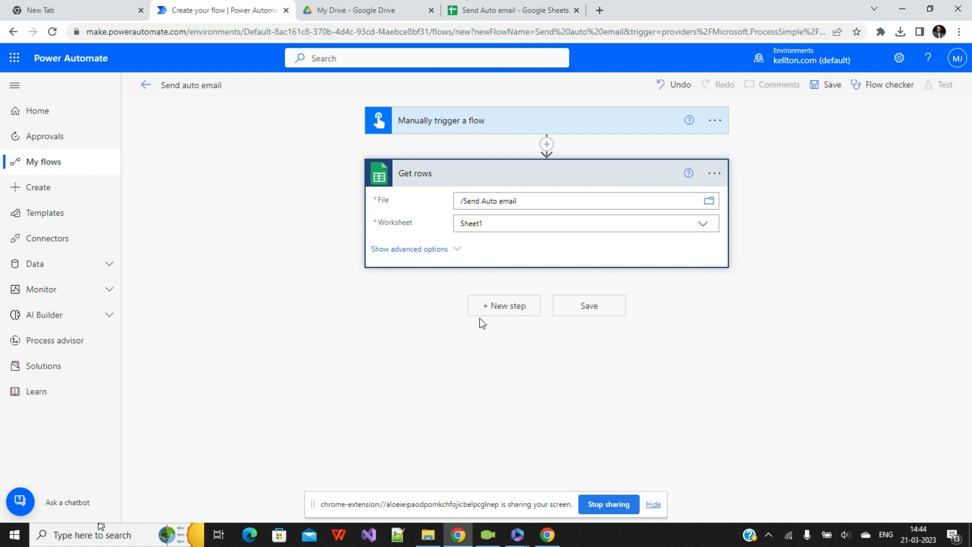
Add an Apply to each control after Get rows and use Records value as its output from previous steps
left_click(514, 309)
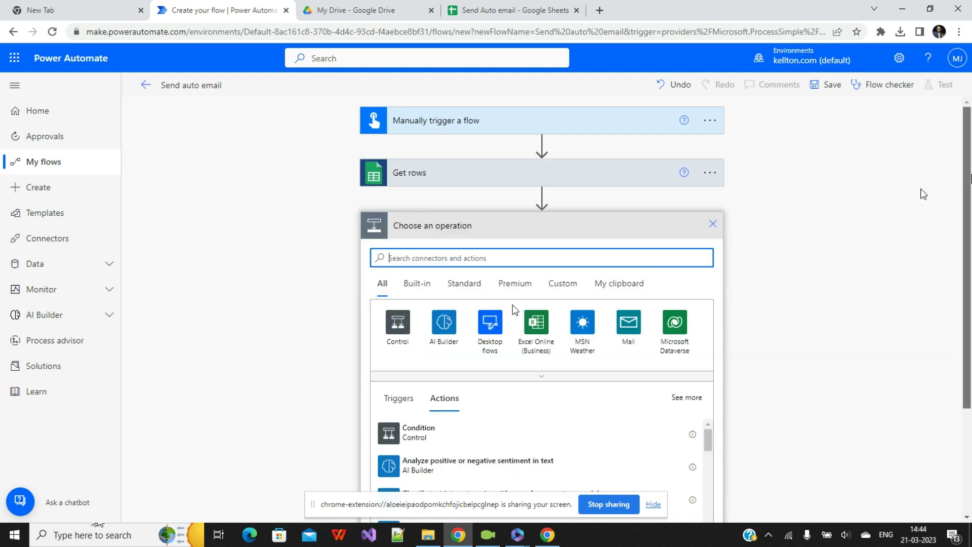
scroll(472, 319, "down", 2)
left_click(397, 233)
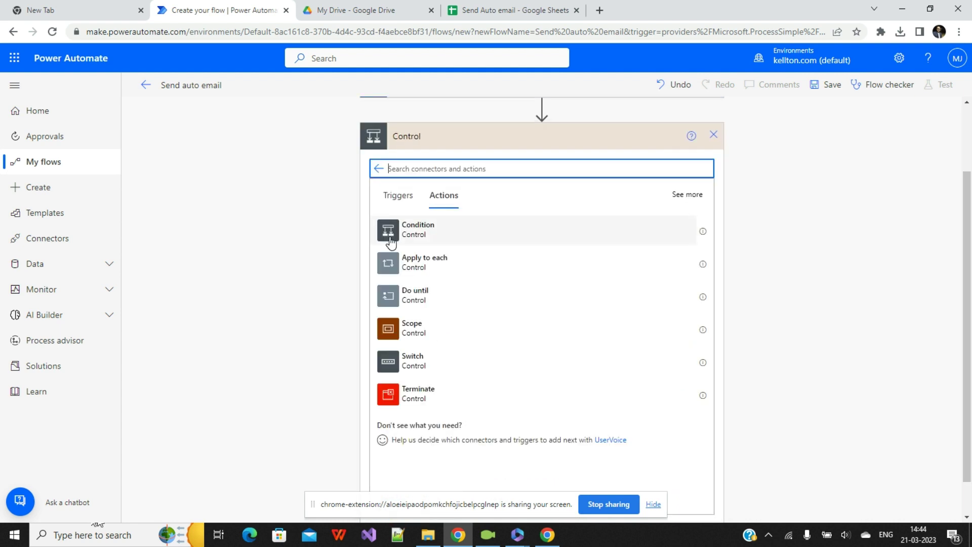
left_click(412, 271)
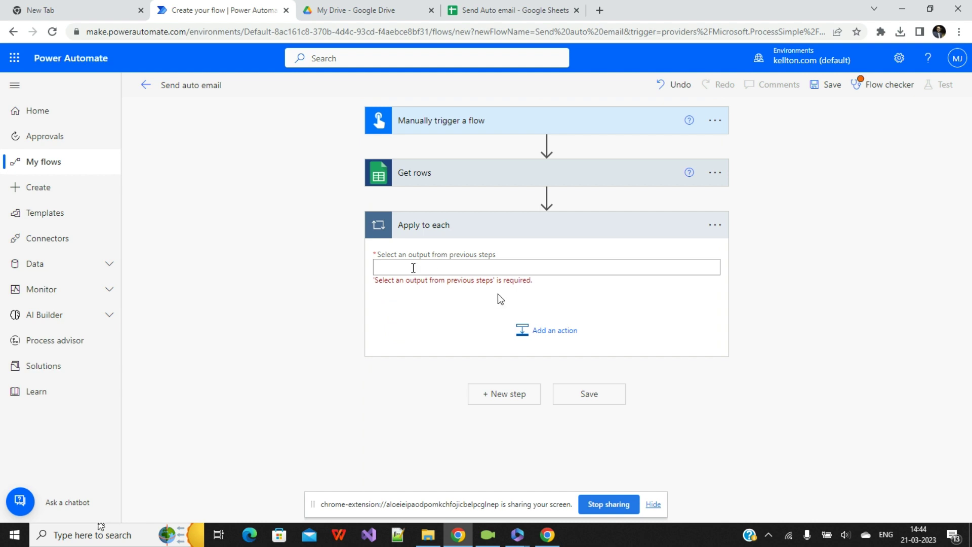
left_click(414, 267)
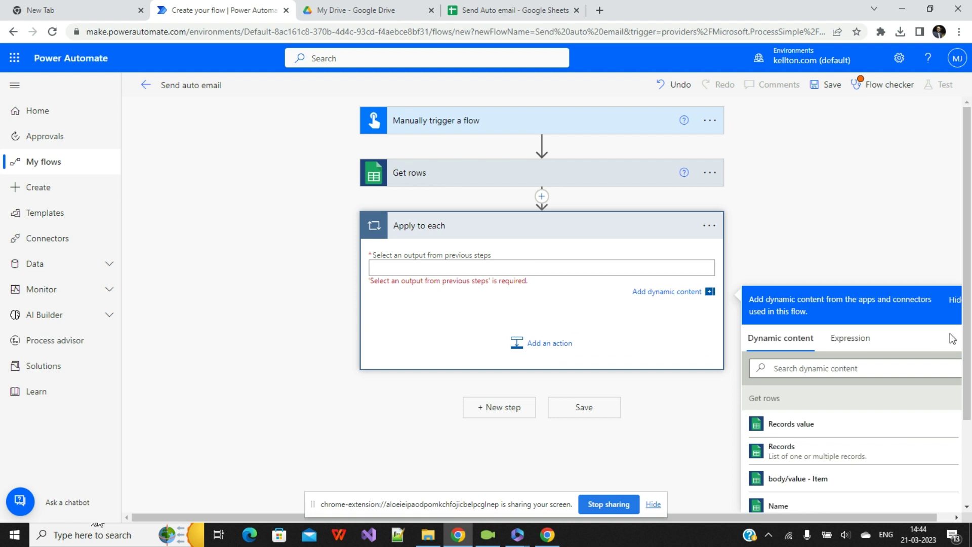
left_click_drag(965, 329, 969, 402)
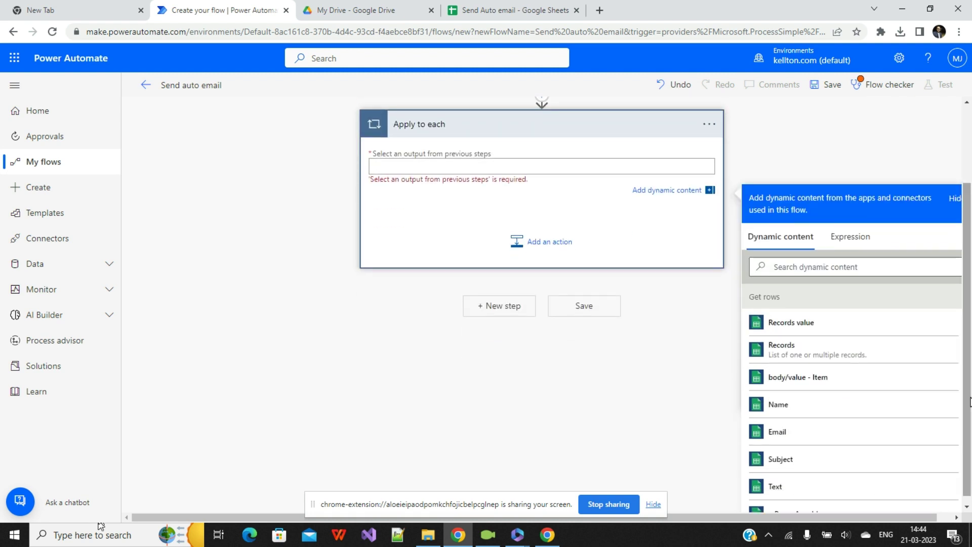
left_click(798, 330)
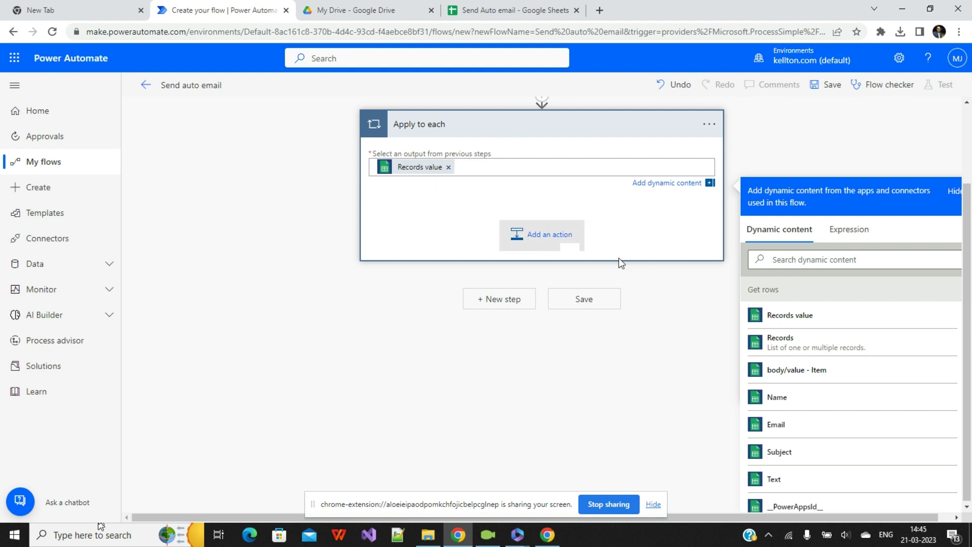
Search for gmail and add the Gmail Send email (V2) action inside the Apply to each loop
left_click(546, 235)
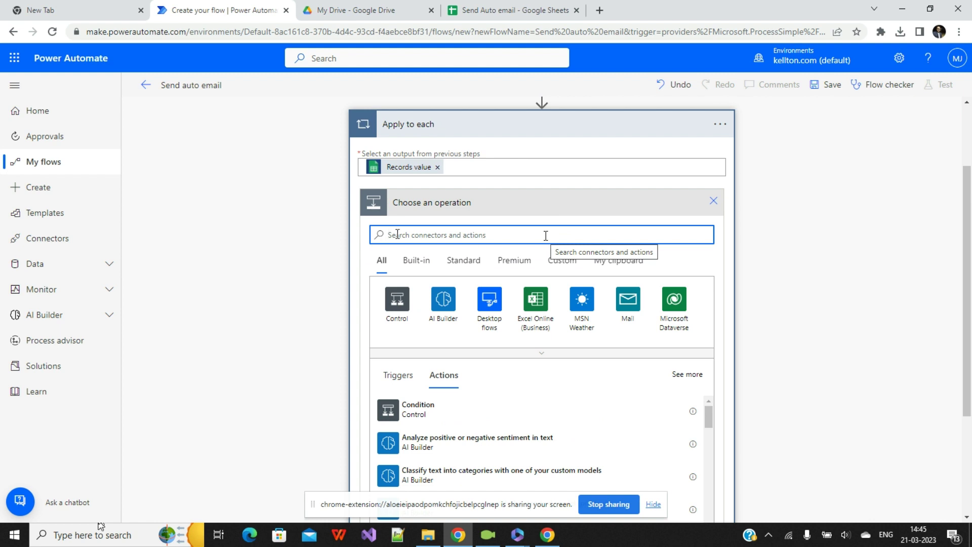
type("e")
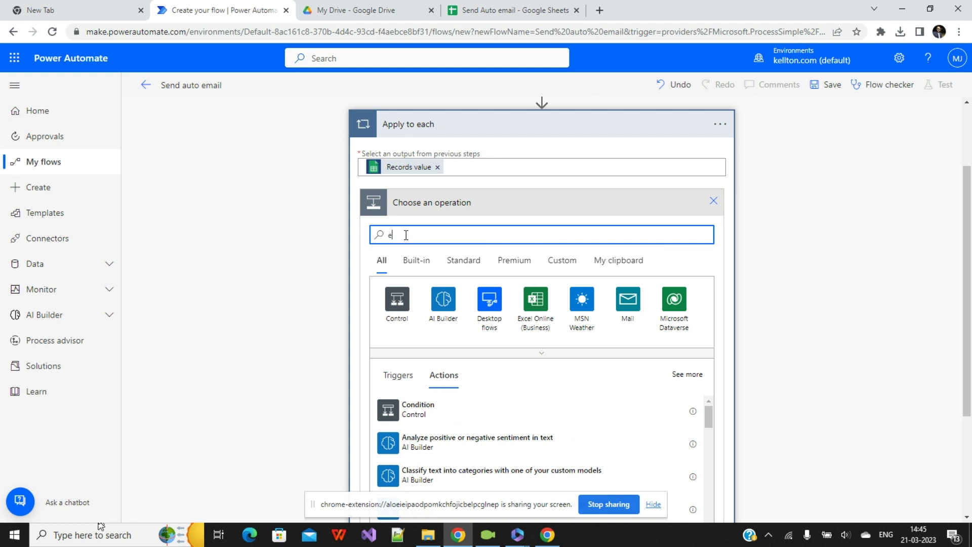
key("BackSpace")
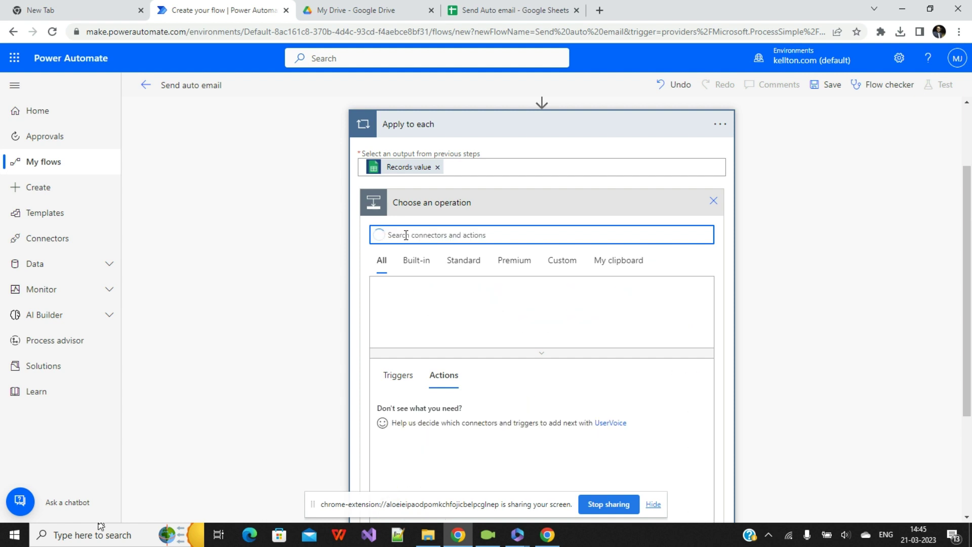
type("g")
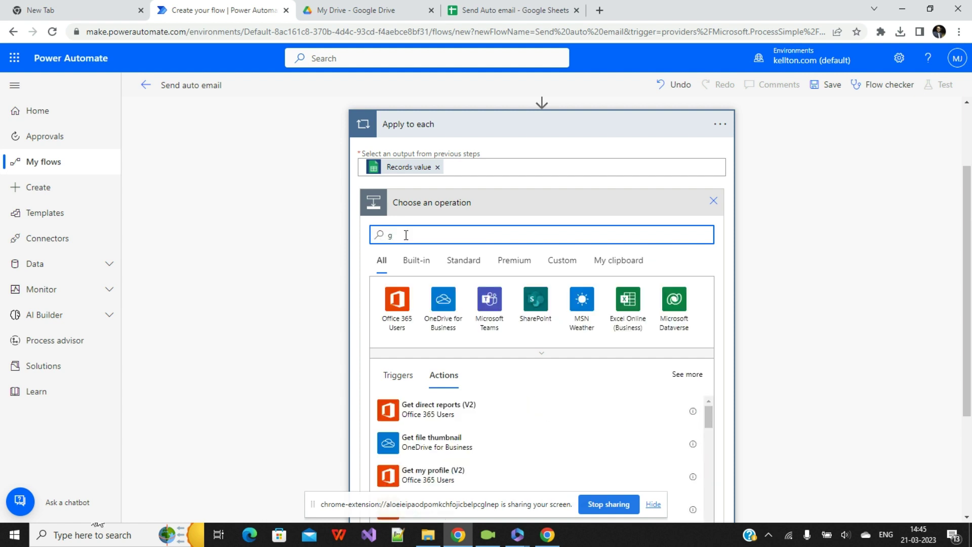
type("mail")
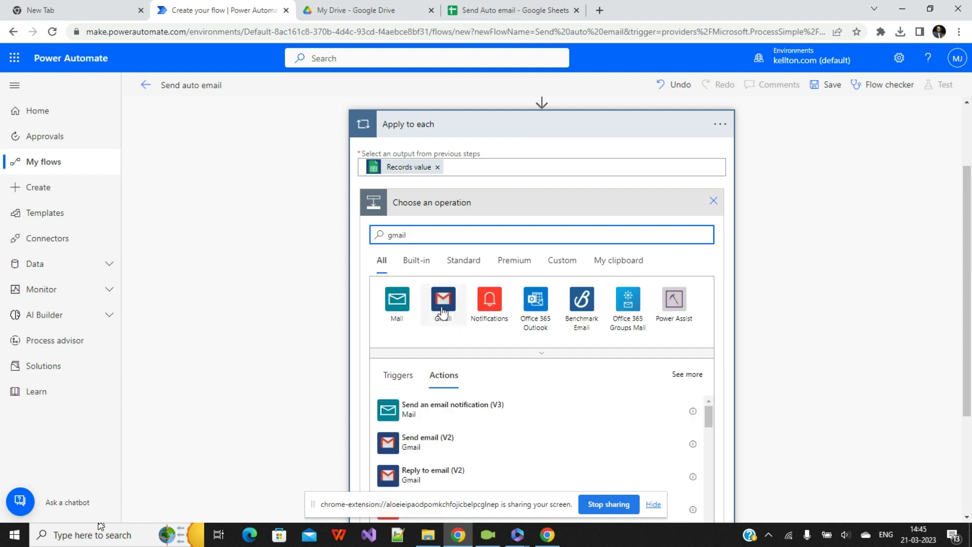
left_click(442, 310)
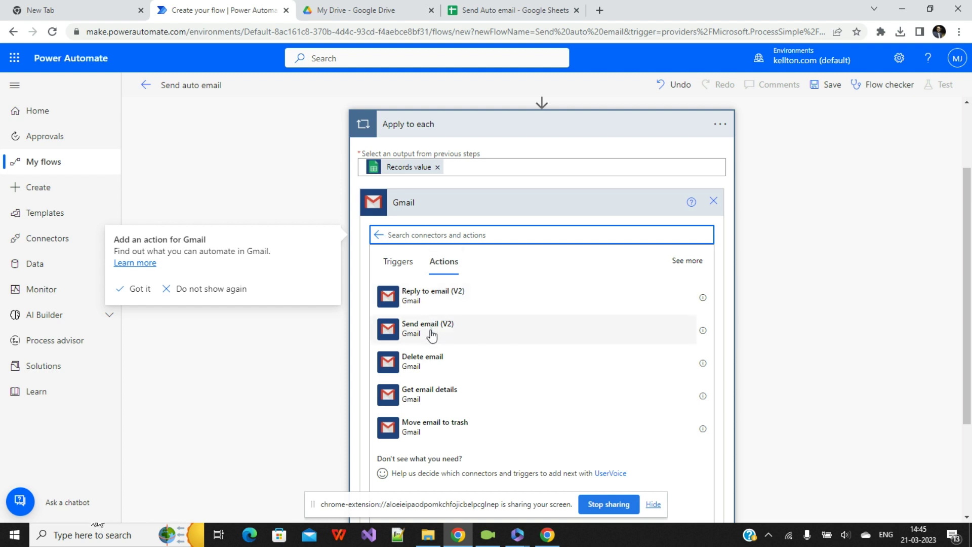
left_click(409, 329)
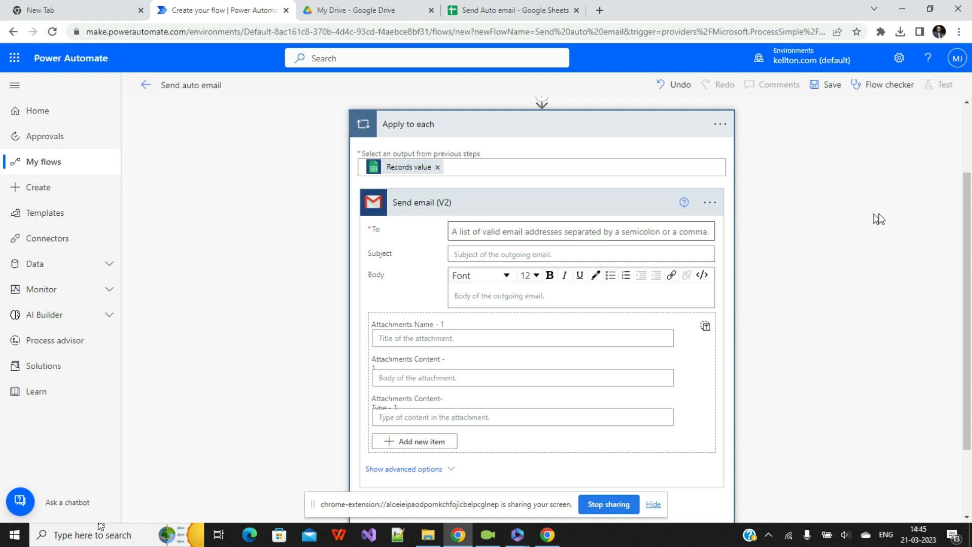
Set the email's To field to the Email dynamic content from Get rows, checking the Email column in the spreadsheet
scroll(965, 263, "up", 3)
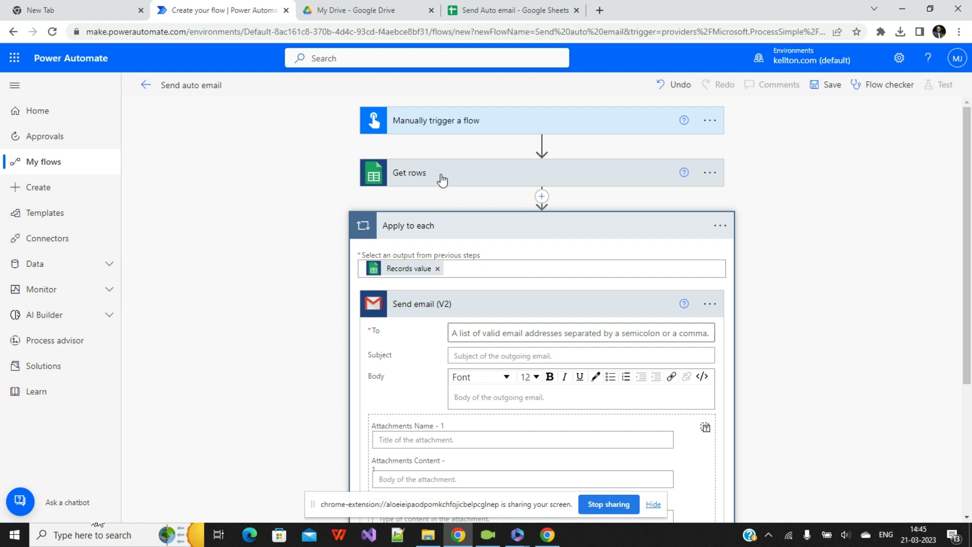
scroll(455, 182, "down", 4)
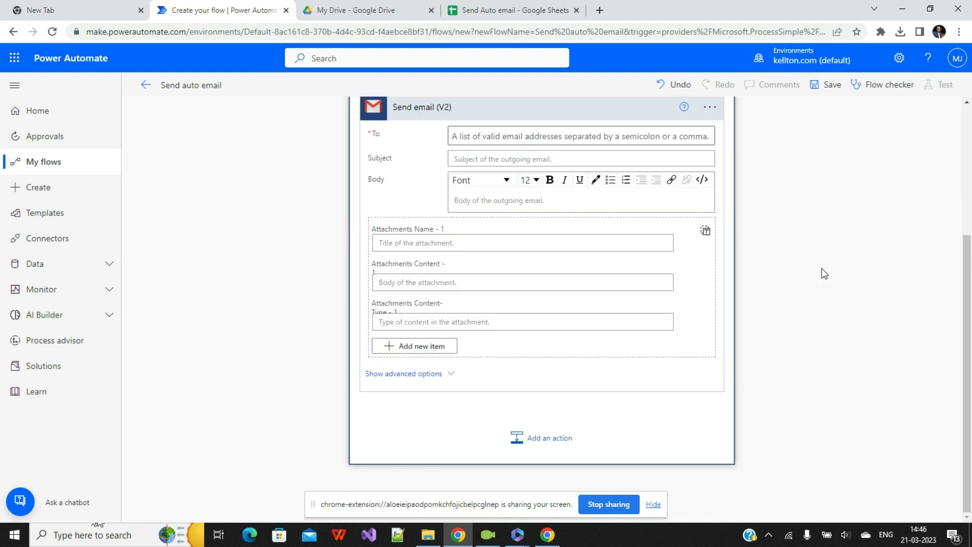
scroll(967, 284, "up", 2)
scroll(966, 284, "up", 1)
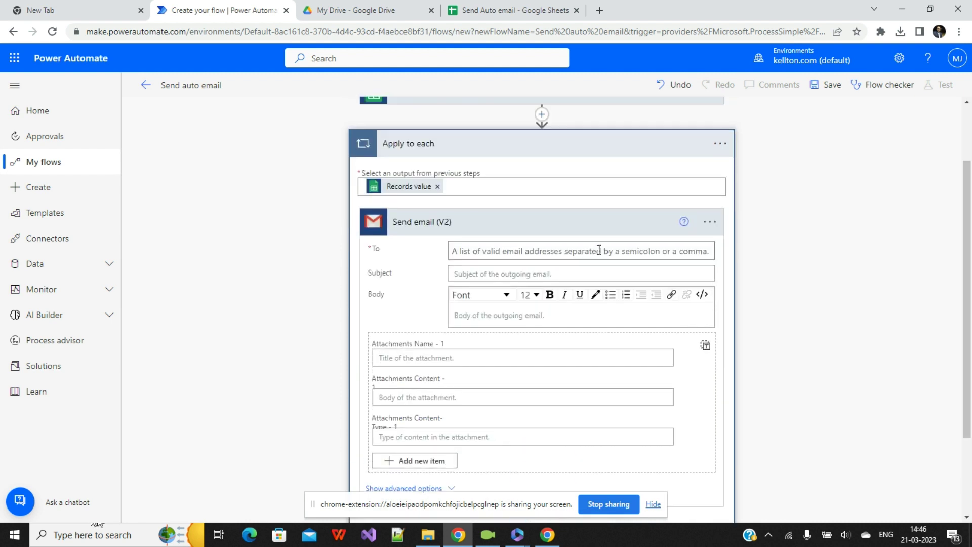
left_click(484, 250)
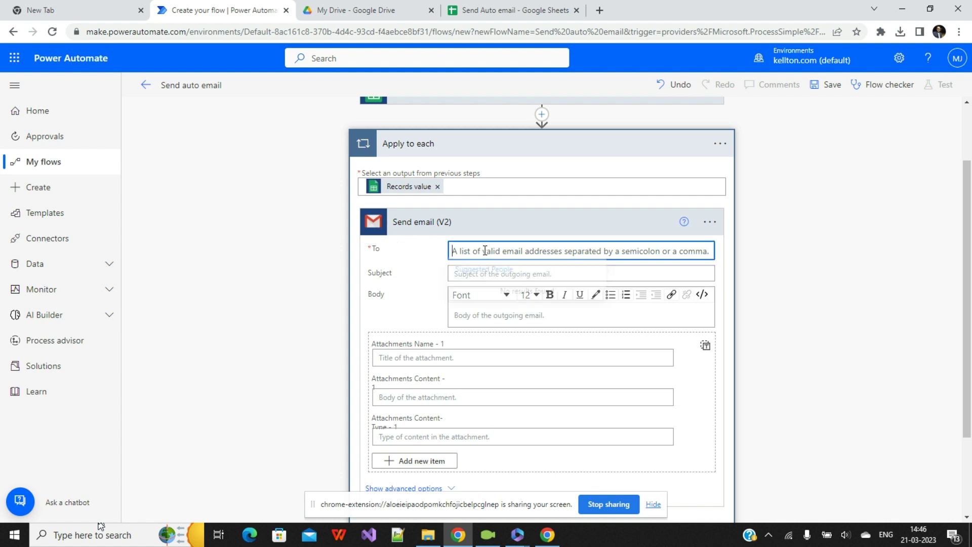
left_click(795, 296)
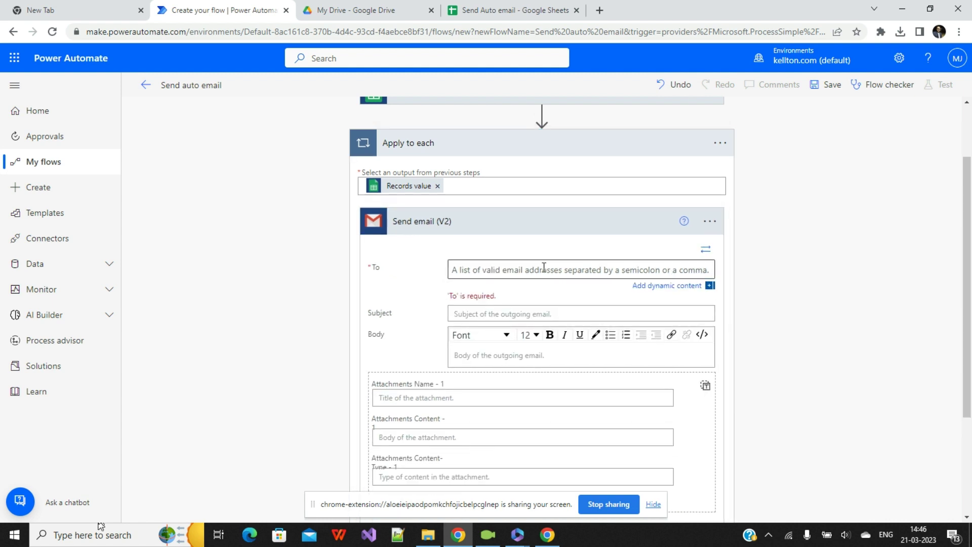
left_click(661, 287)
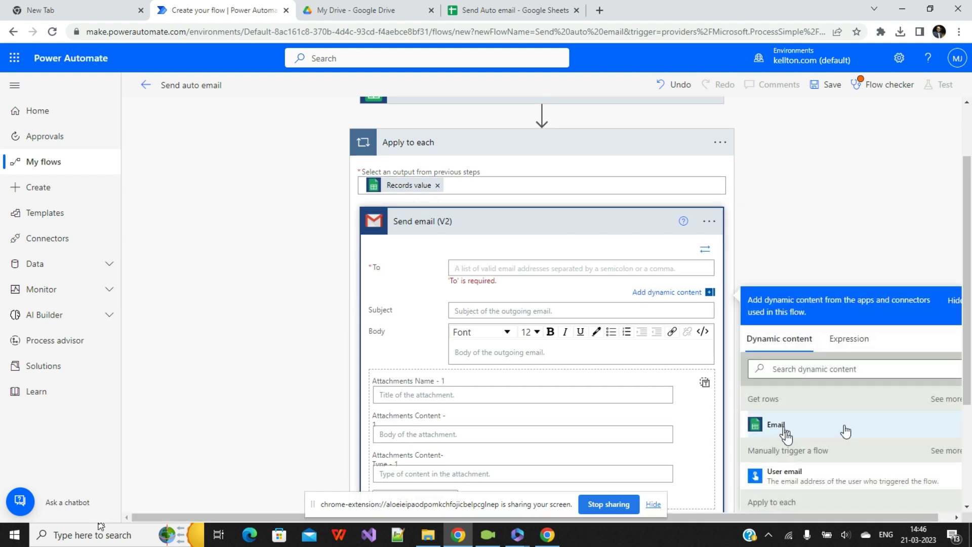
left_click(512, 10)
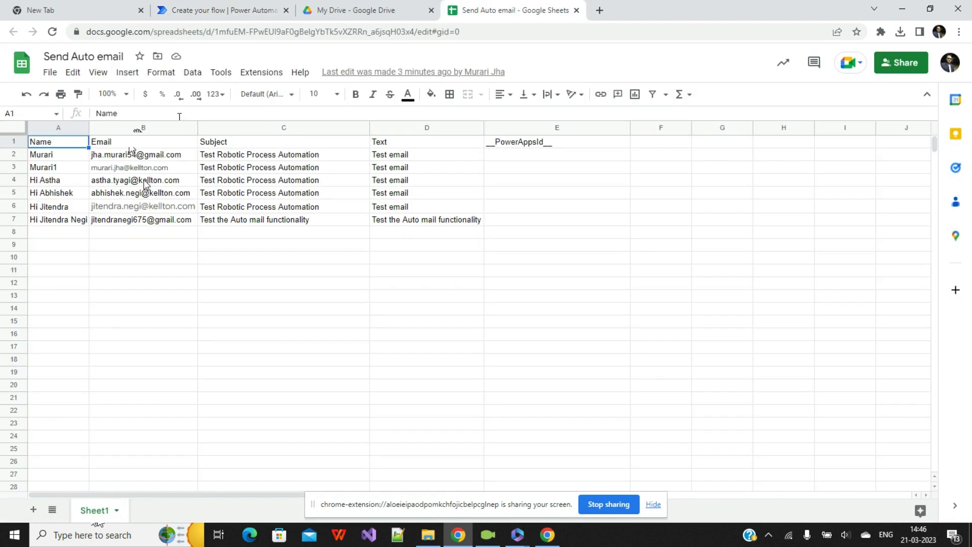
left_click(229, 6)
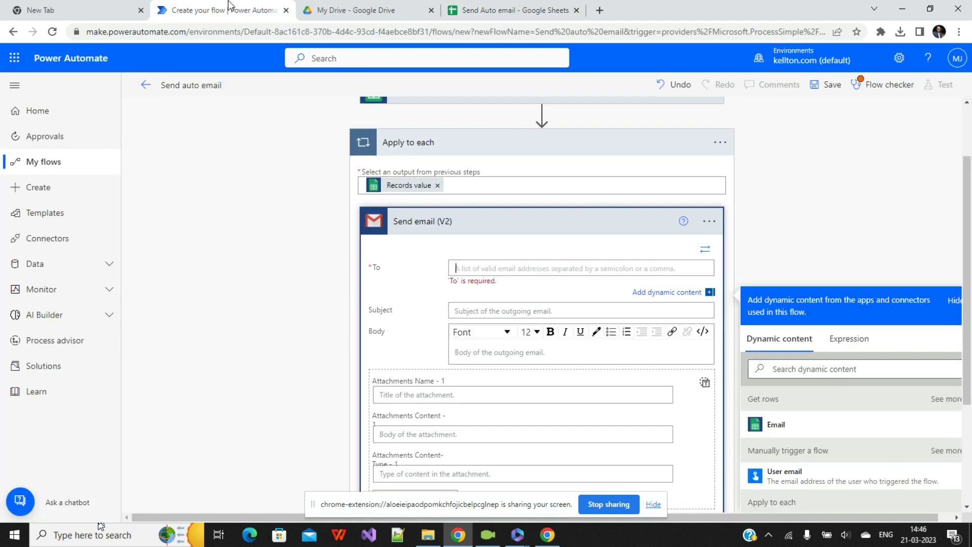
left_click(773, 428)
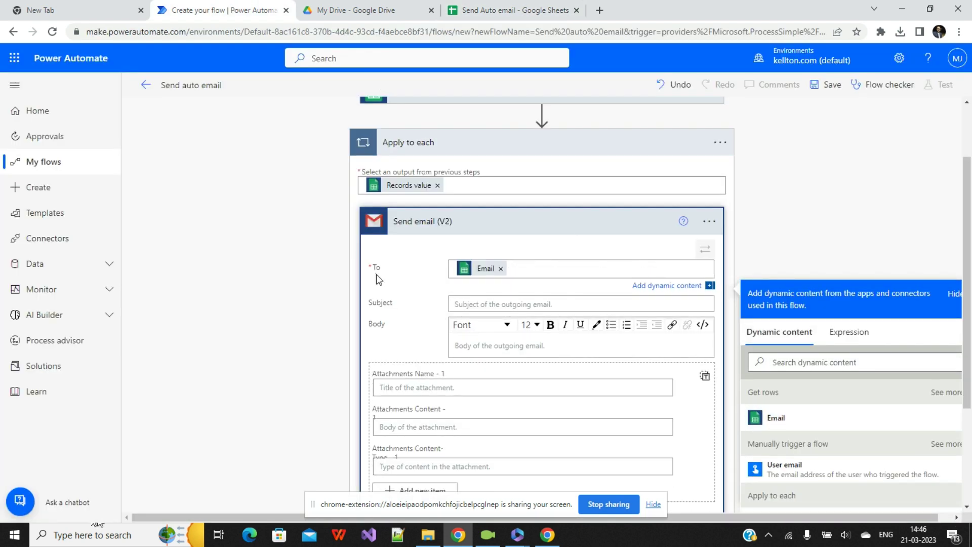
Set the email's Subject field to the Subject dynamic content from Get rows and check that column in the spreadsheet
left_click(495, 304)
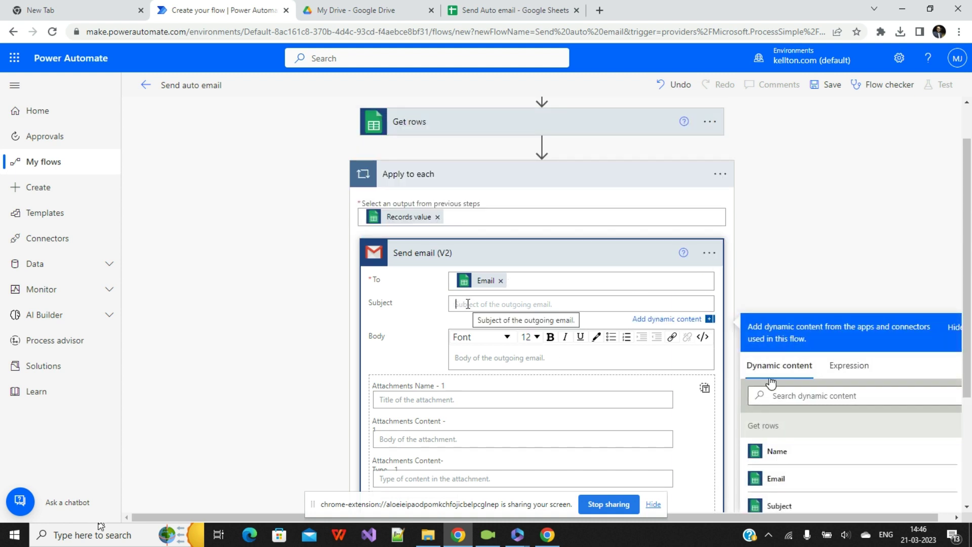
left_click_drag(966, 376, 967, 420)
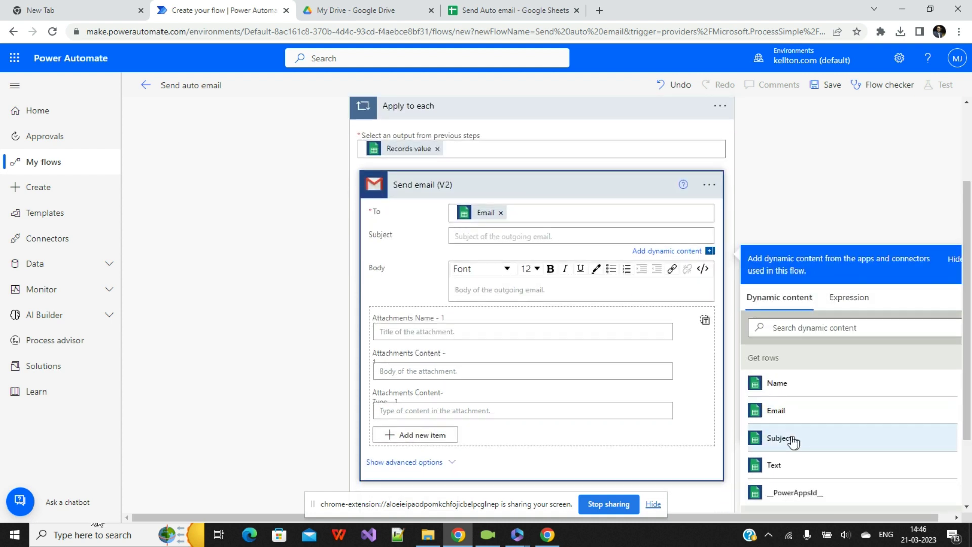
left_click(793, 440)
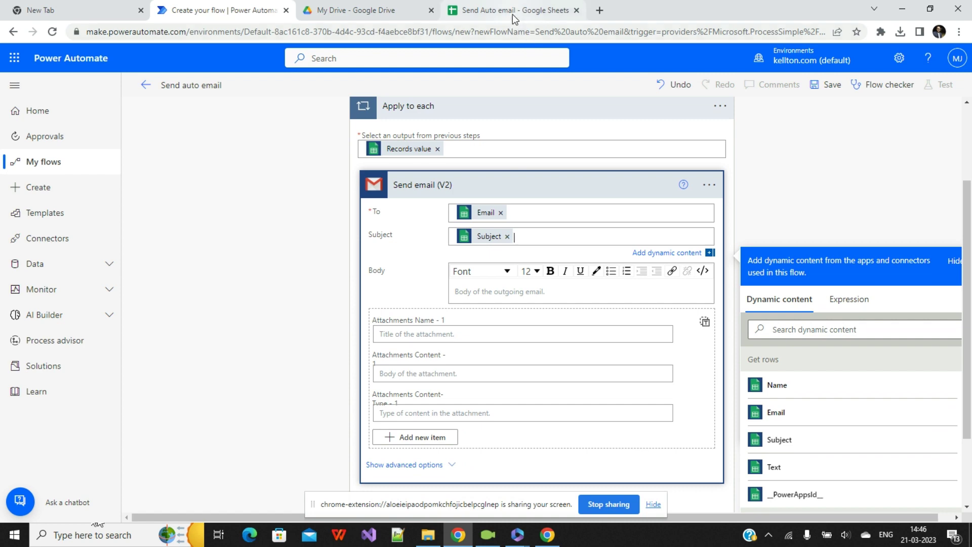
left_click(460, 19)
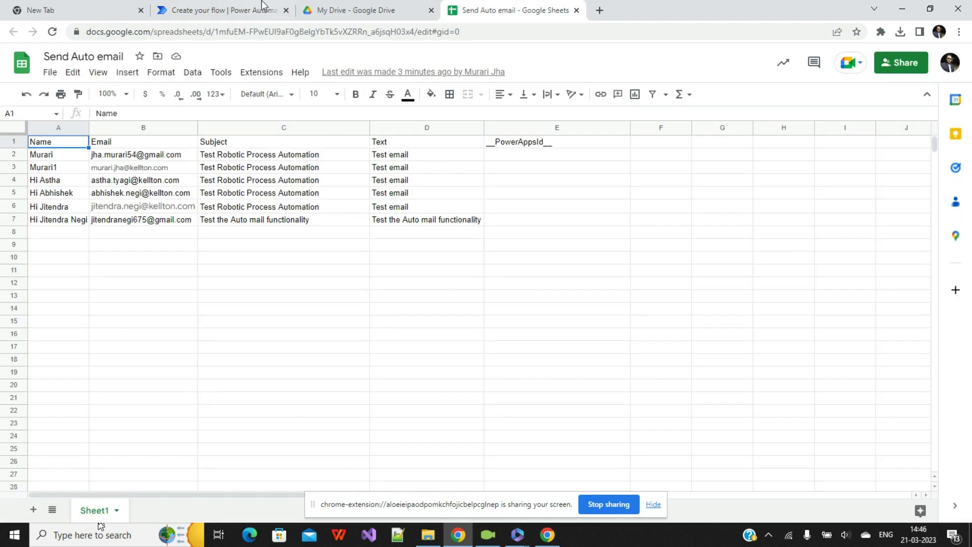
left_click(192, 5)
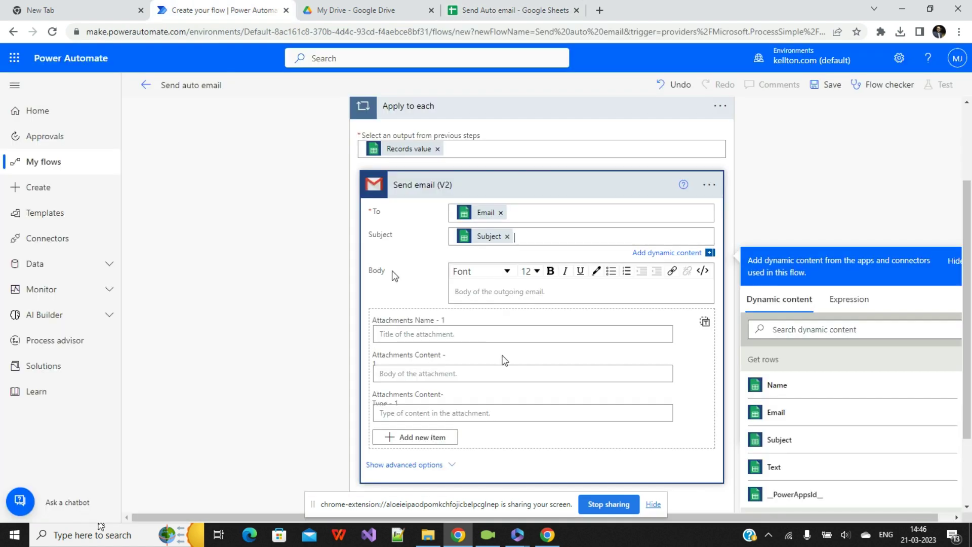
Compose the email body as "Hi" followed by the Name dynamic content, with the Text dynamic content on a new line
left_click(475, 292)
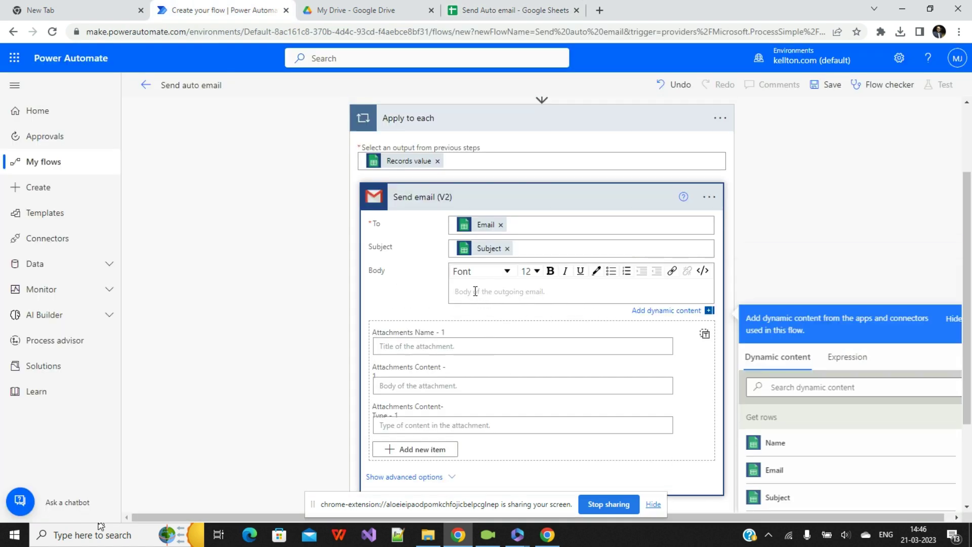
type("Hi")
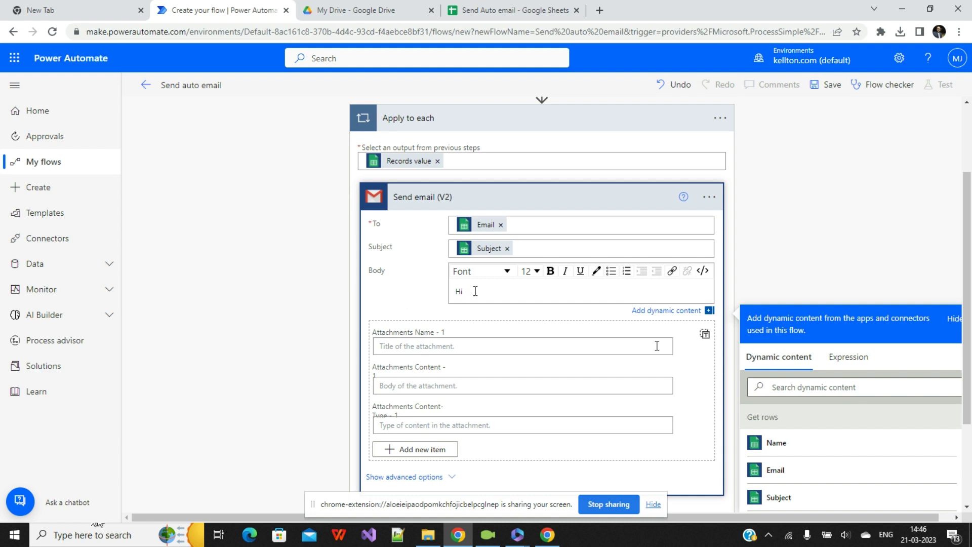
left_click(788, 442)
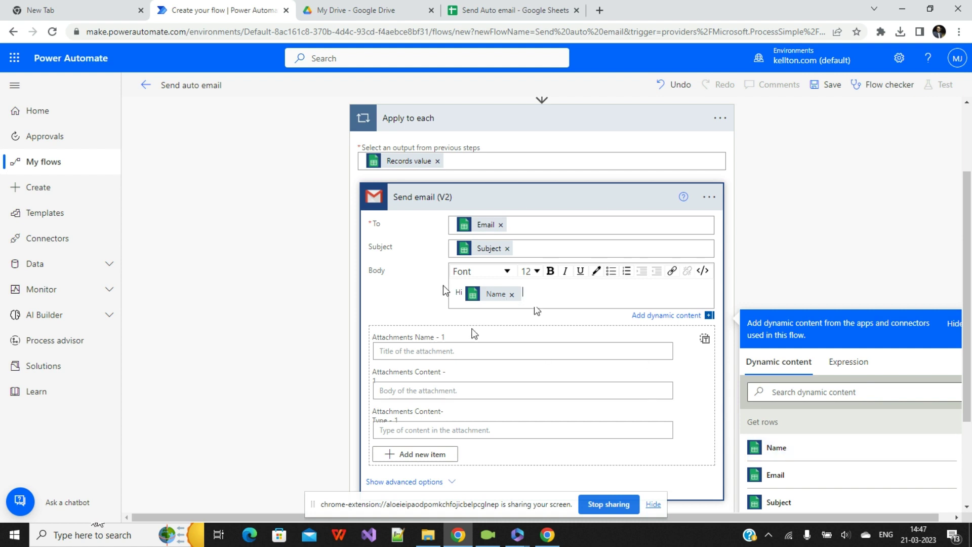
key("Return")
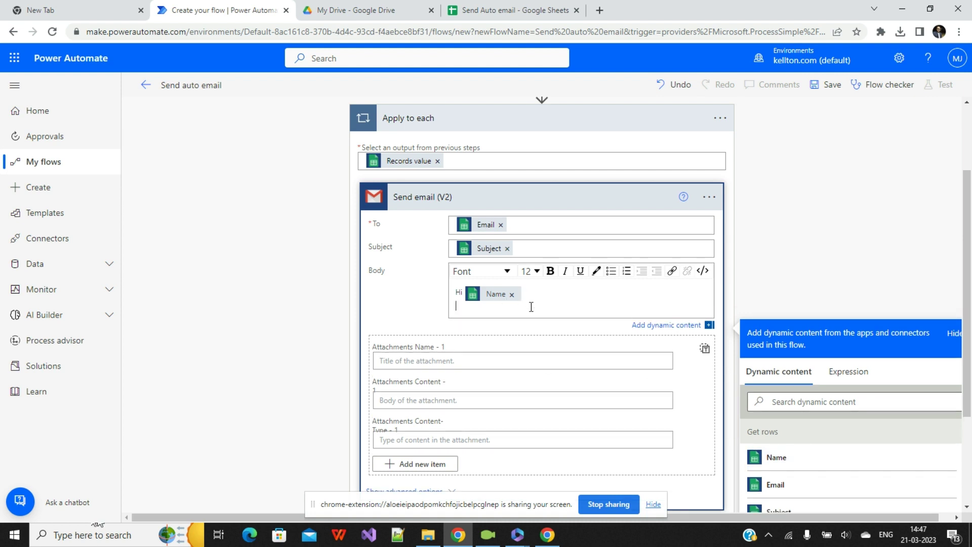
left_click(513, 6)
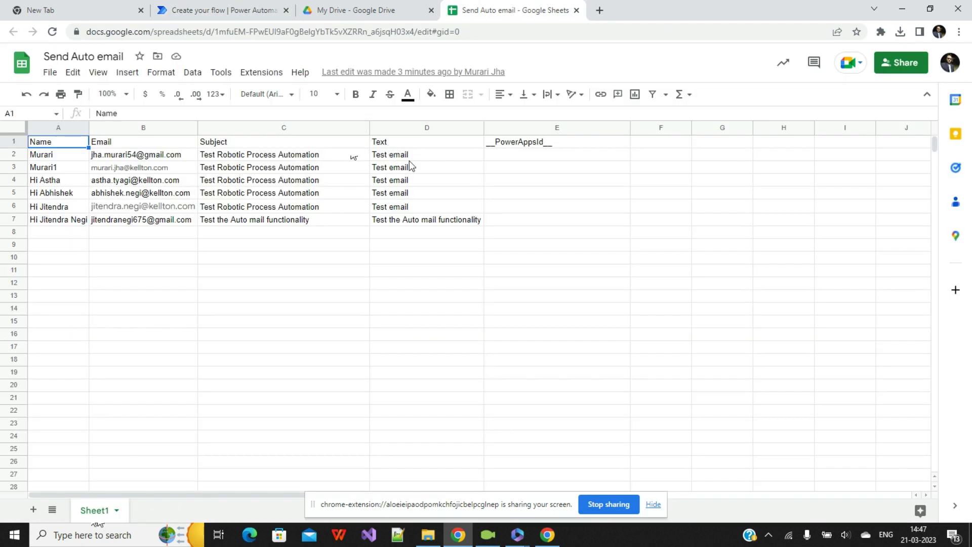
left_click(230, 5)
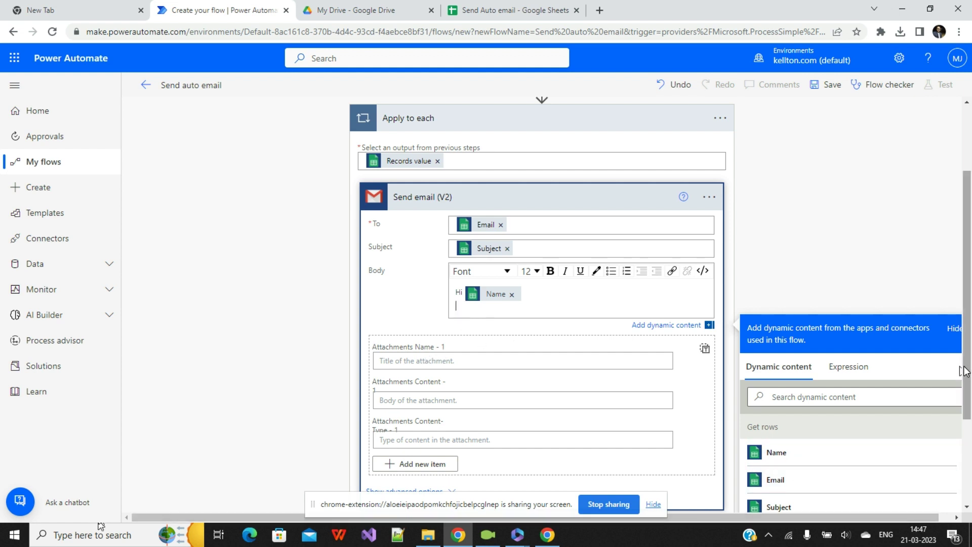
scroll(963, 371, "down", 2)
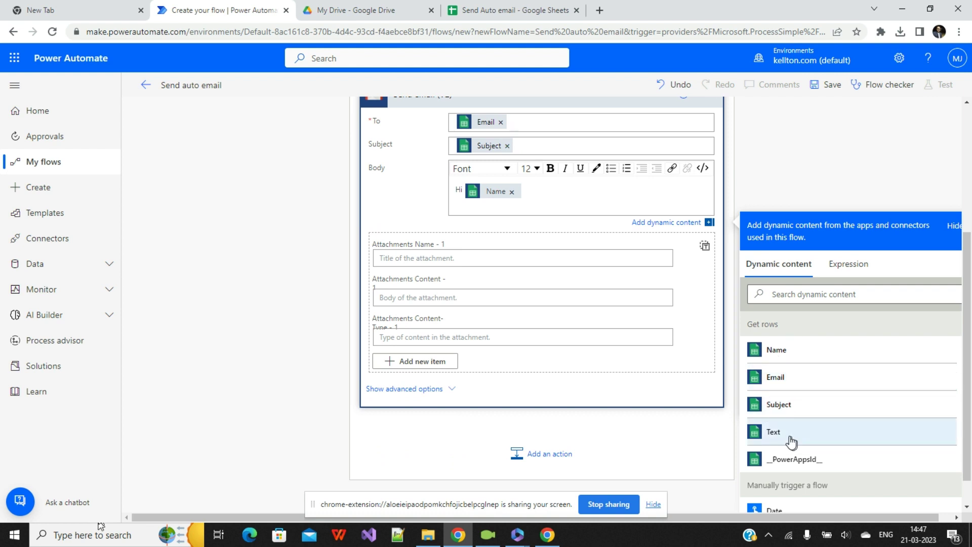
left_click(773, 432)
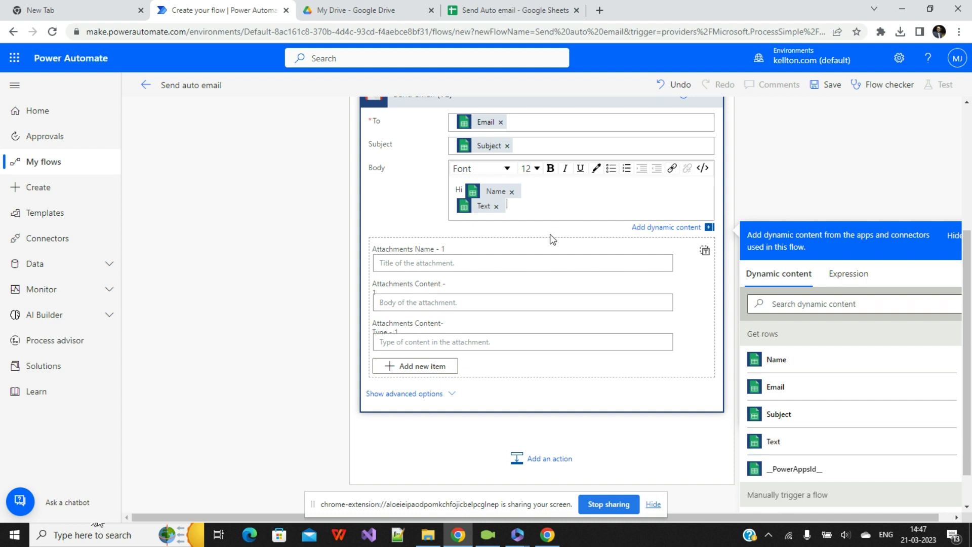
Add a sign-off to the email body after a blank line: "Thanks," followed by the sender's first name on the next line
key("Return")
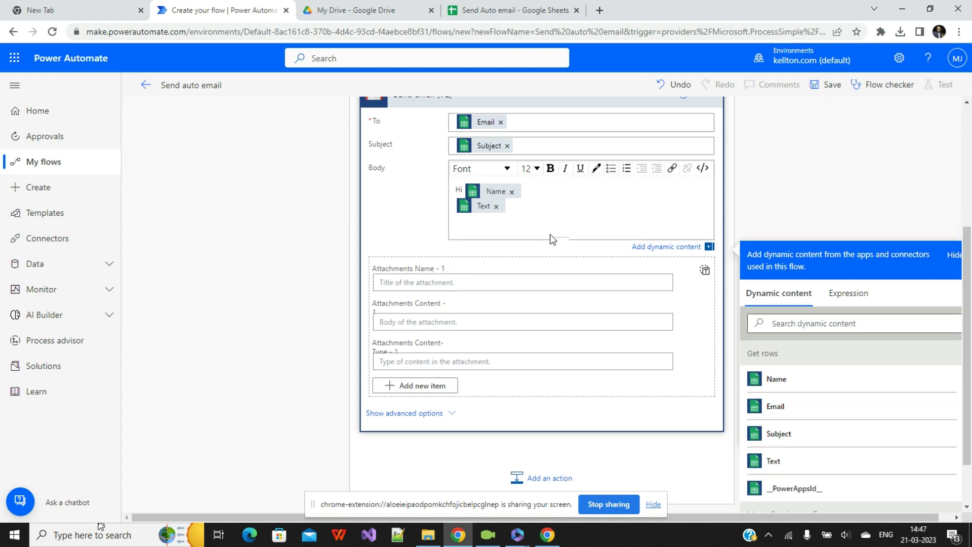
type("Thanks,")
key("Return")
type("Murari")
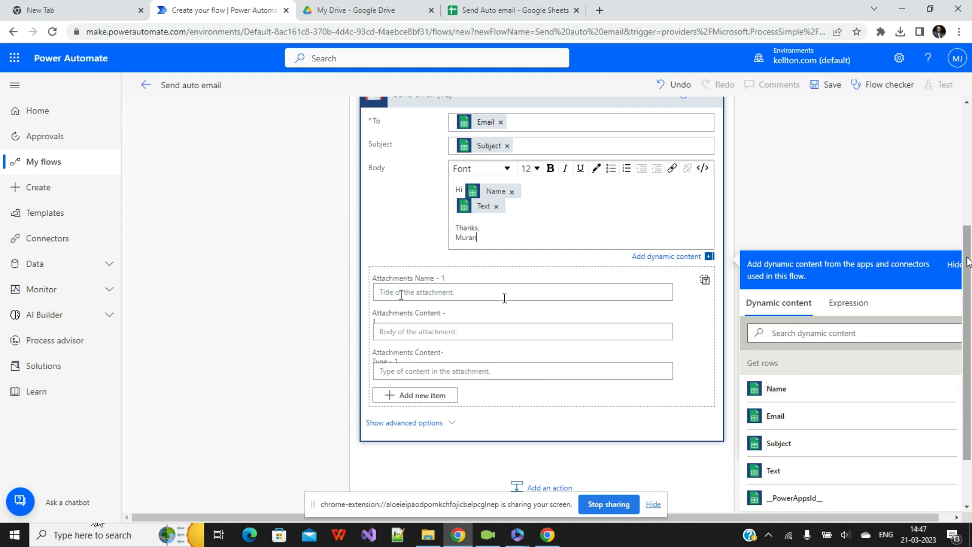
Save the Send auto email flow and collapse the Apply to each loop
scroll(971, 344, "down", 2)
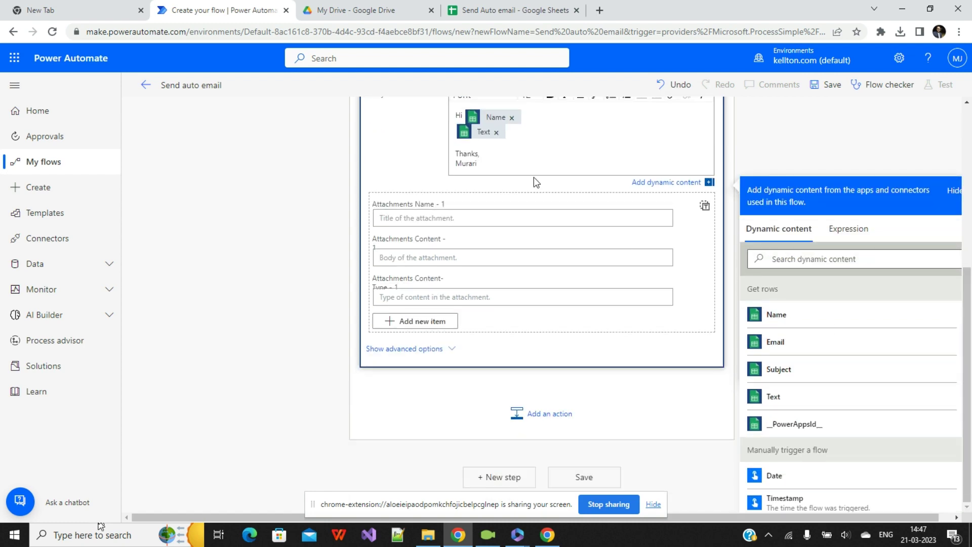
scroll(970, 372, "up", 8)
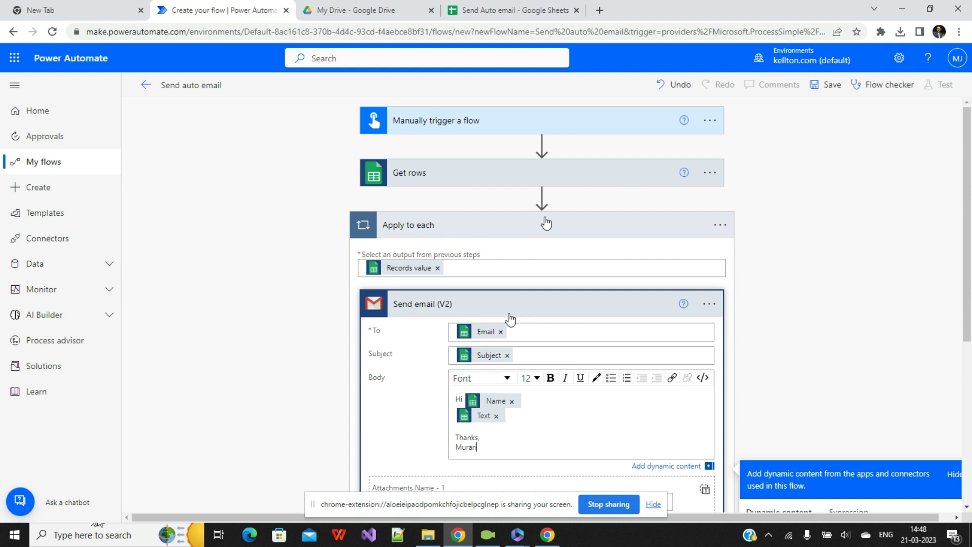
scroll(922, 203, "down", 5)
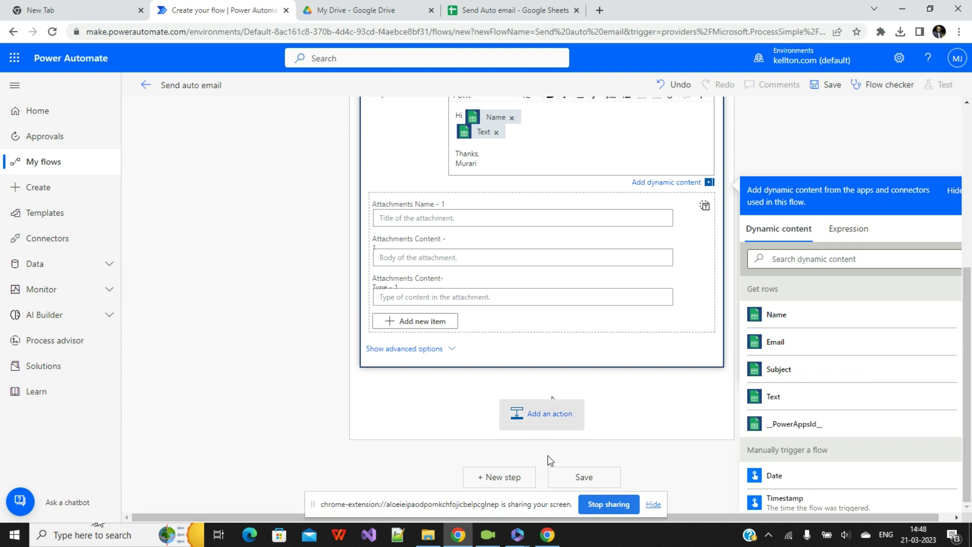
left_click(583, 479)
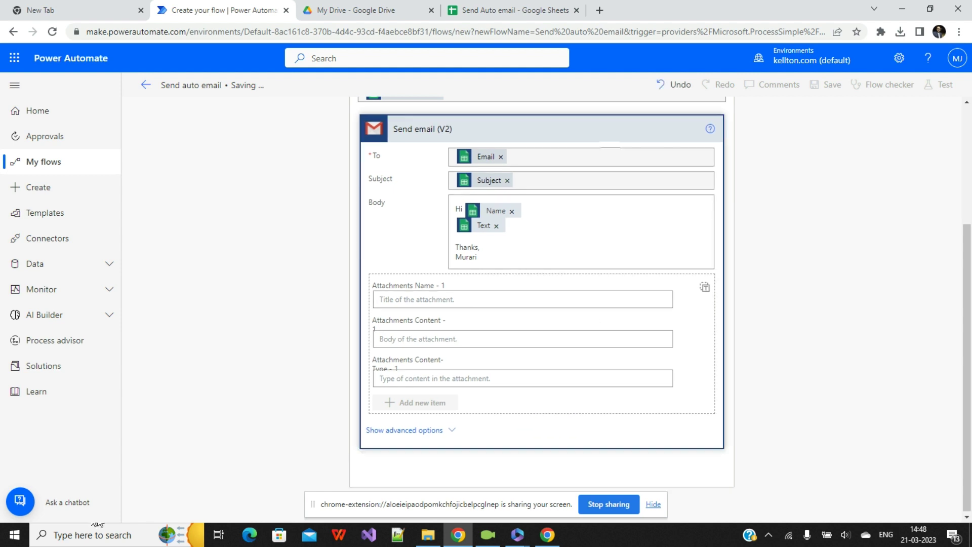
left_click(606, 142)
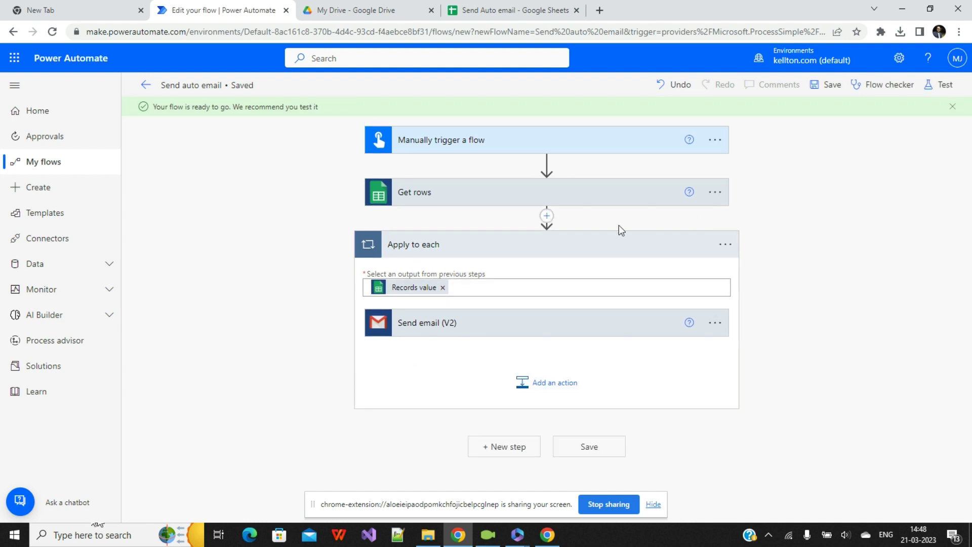
left_click(639, 247)
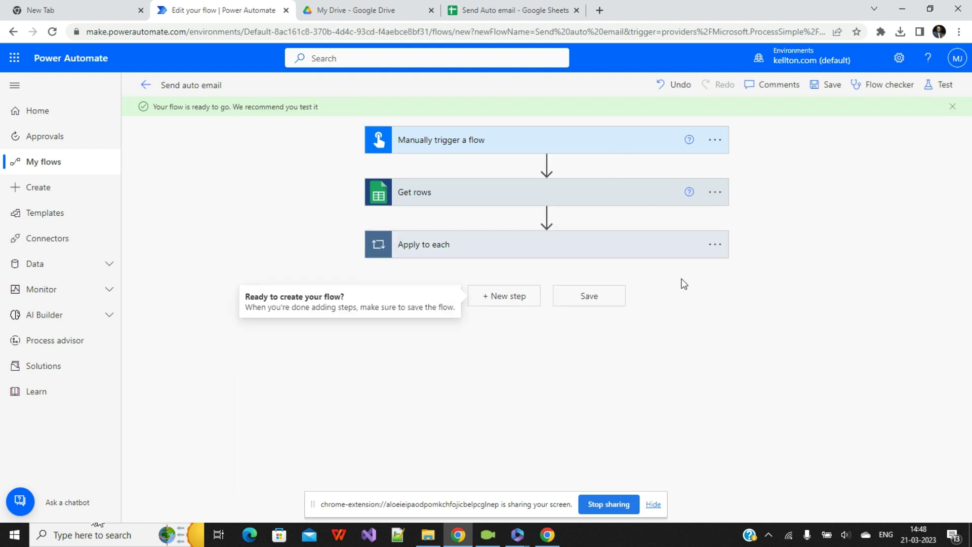
Test the flow manually, continuing with the Google Sheets and Gmail connections, and run it
left_click(947, 82)
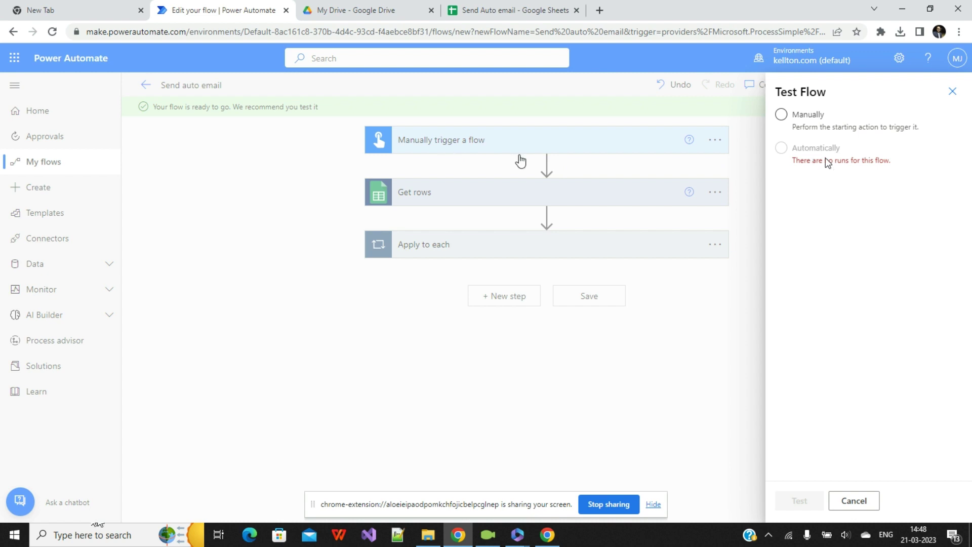
left_click(781, 115)
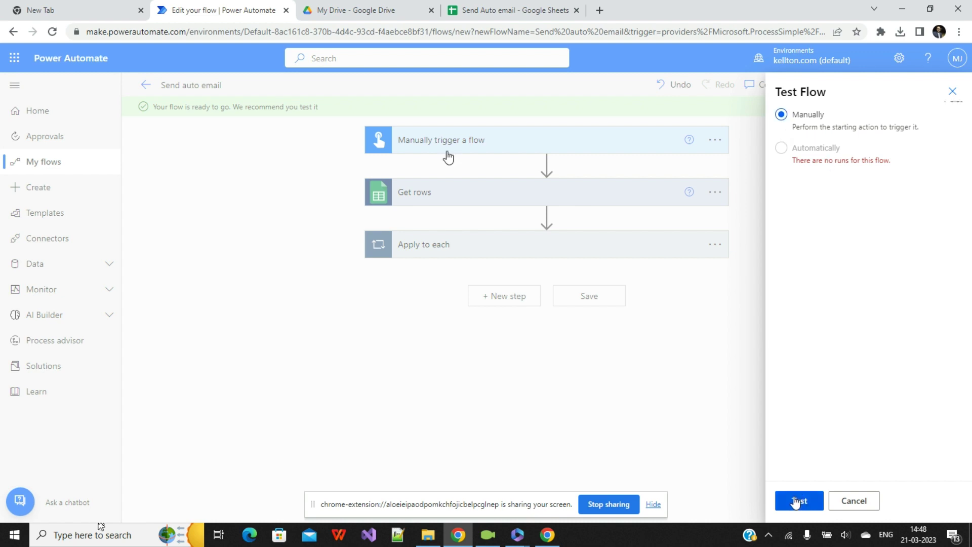
left_click(798, 500)
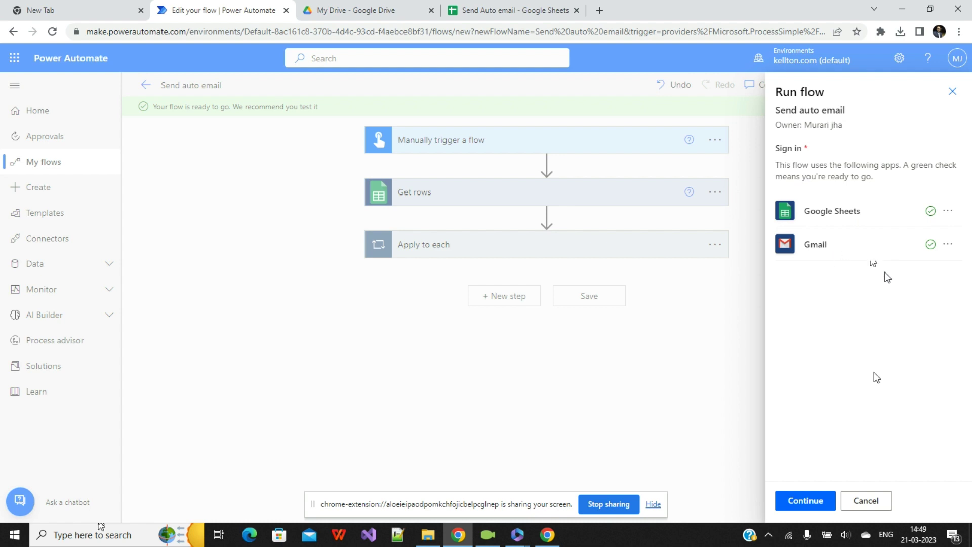
left_click(801, 506)
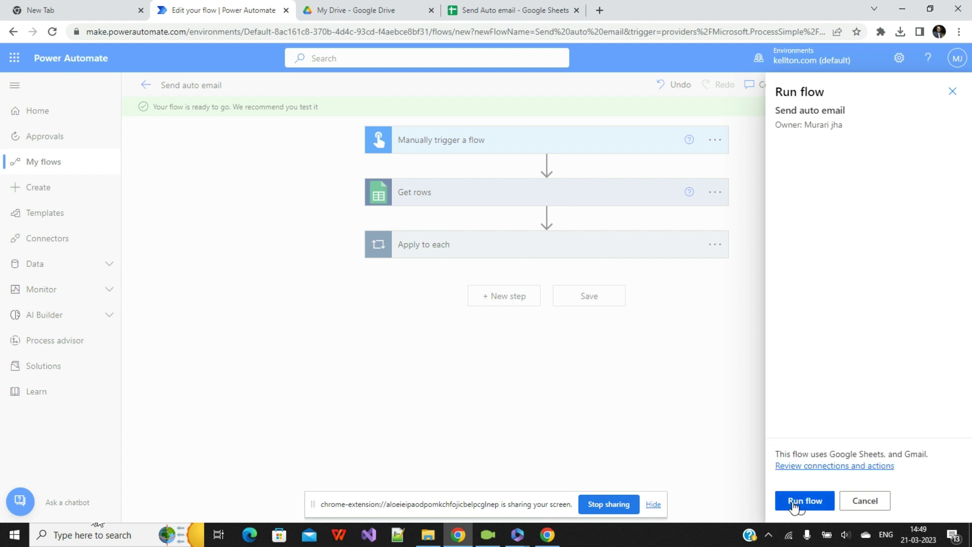
left_click(795, 505)
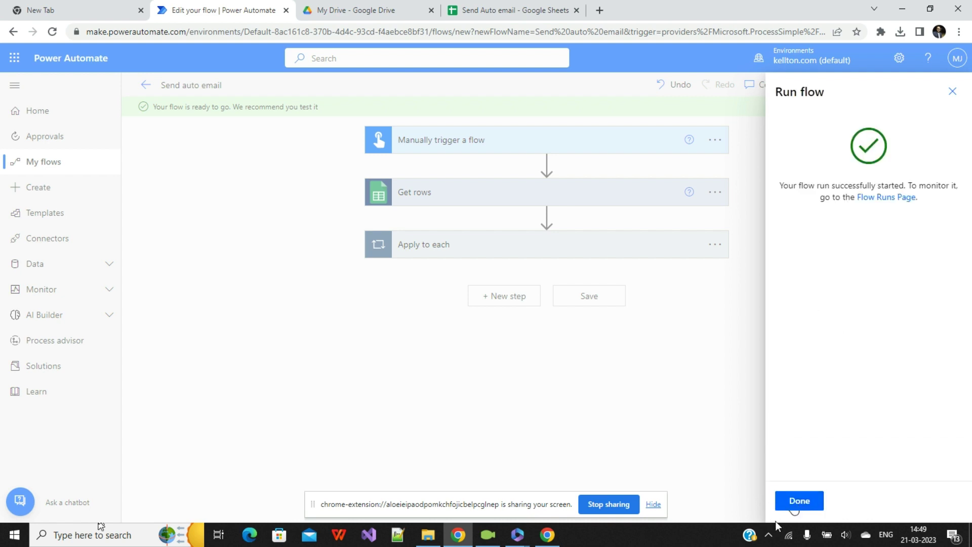
left_click(799, 501)
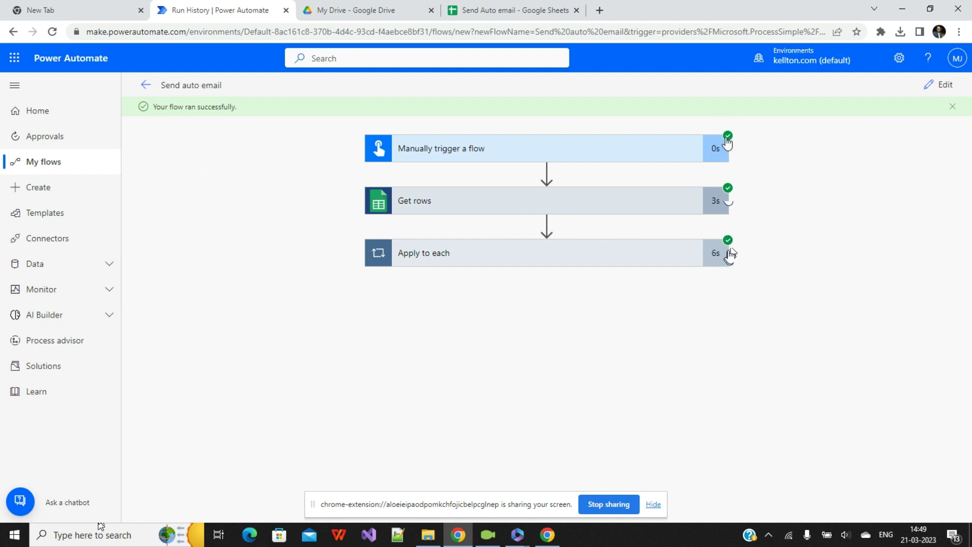
Check the flow's run status and inspect the __PowerAppsId__ column in the Send Auto email spreadsheet
left_click_drag(158, 107, 218, 108)
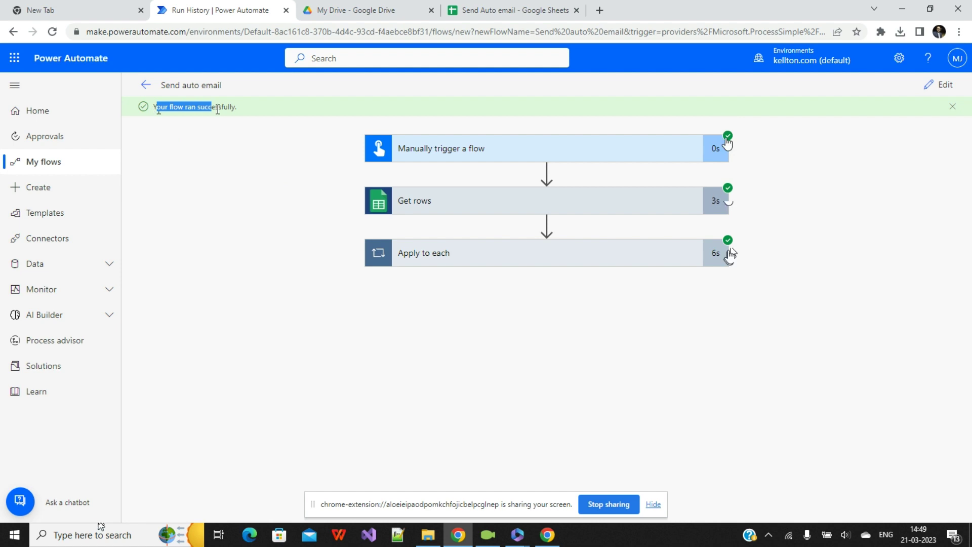
left_click(259, 196)
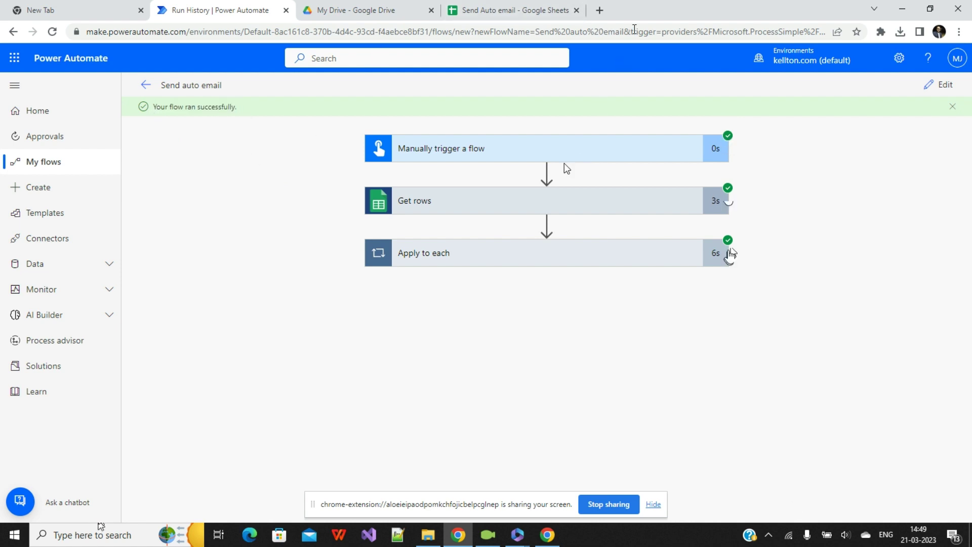
left_click(507, 5)
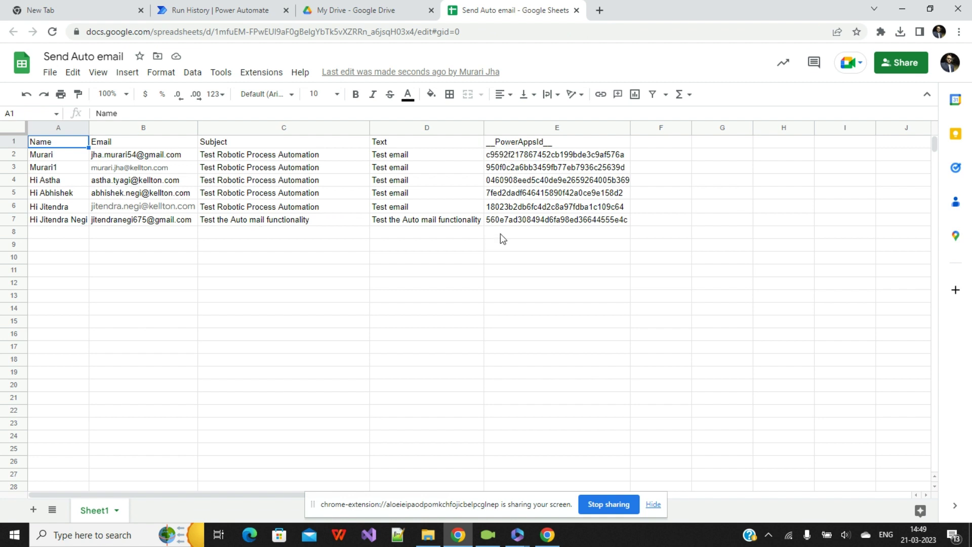
left_click(490, 143)
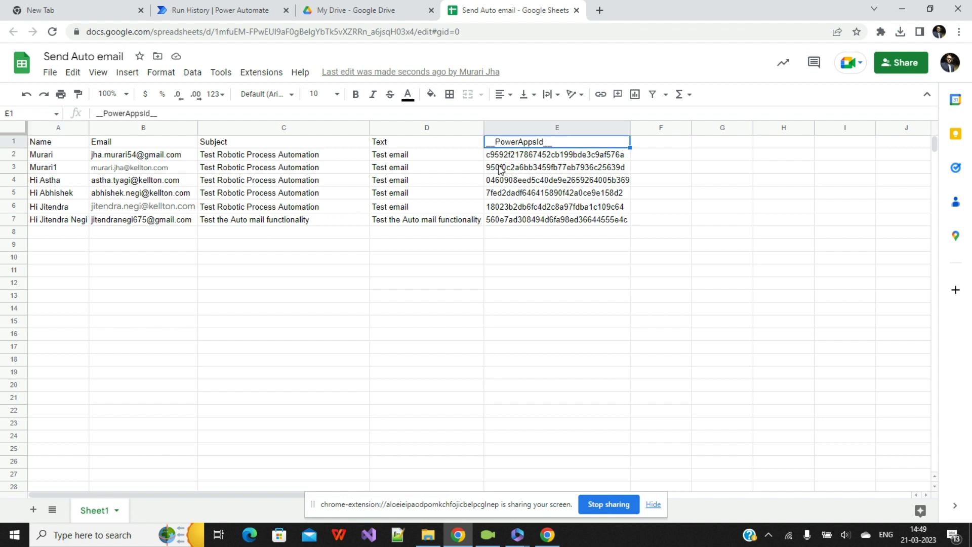
left_click(548, 168)
left_click(210, 6)
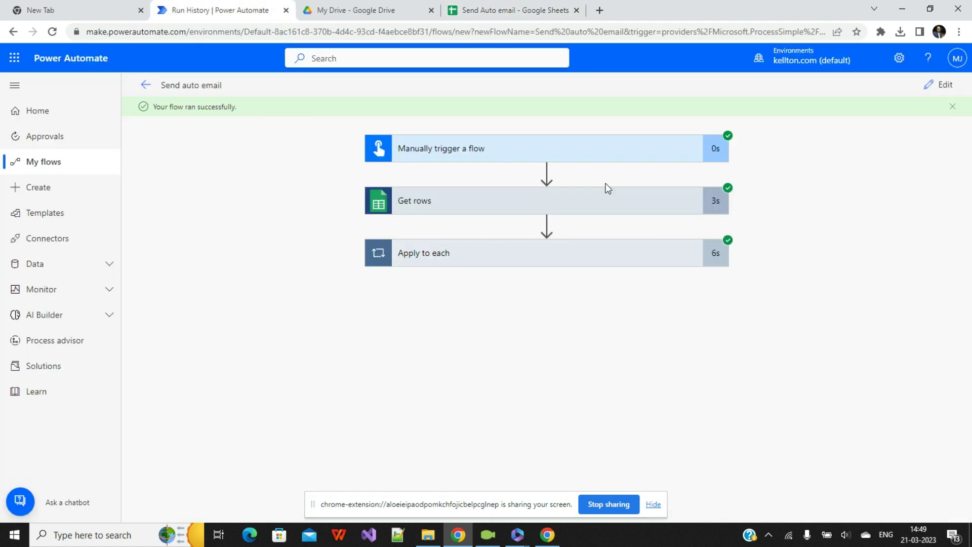
Check the first two recipient addresses in the Email column of the Send Auto email spreadsheet
left_click(498, 7)
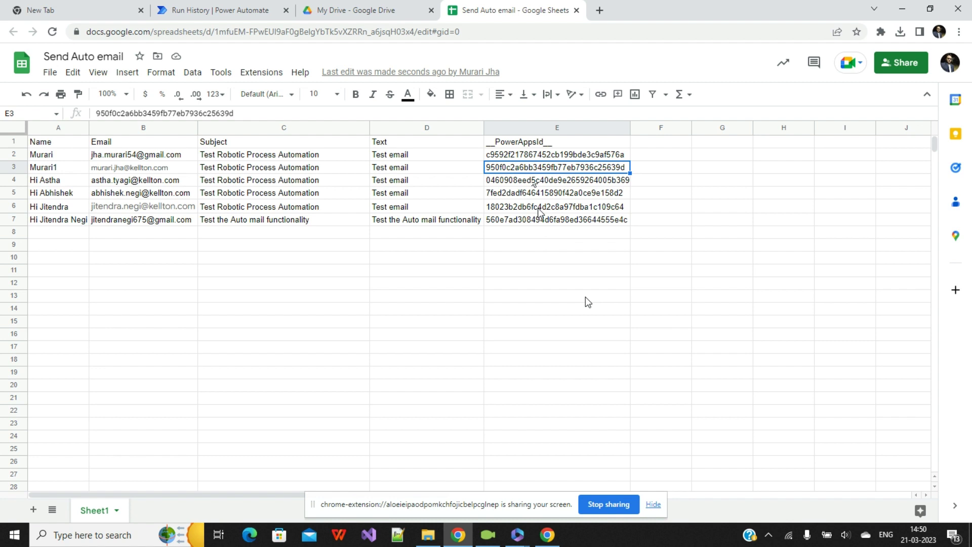
left_click(135, 155)
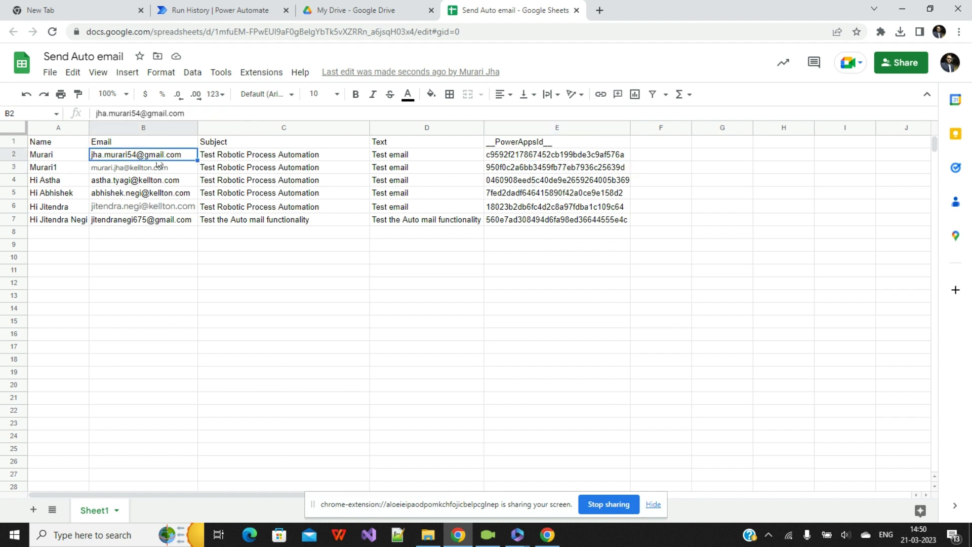
left_click(175, 303)
left_click(133, 168)
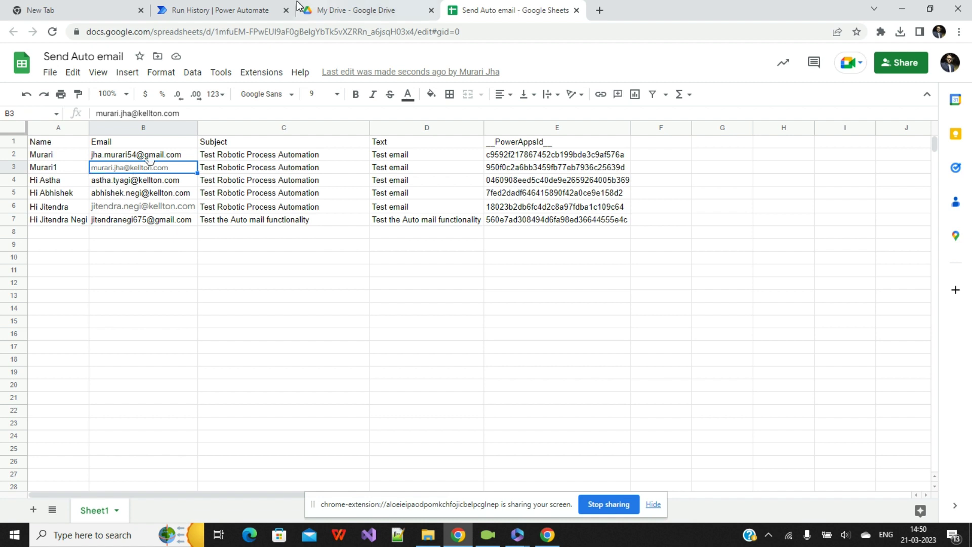
Open Gmail in a new browser tab and read the newest "Test Robotic Process Automation" email
left_click(600, 10)
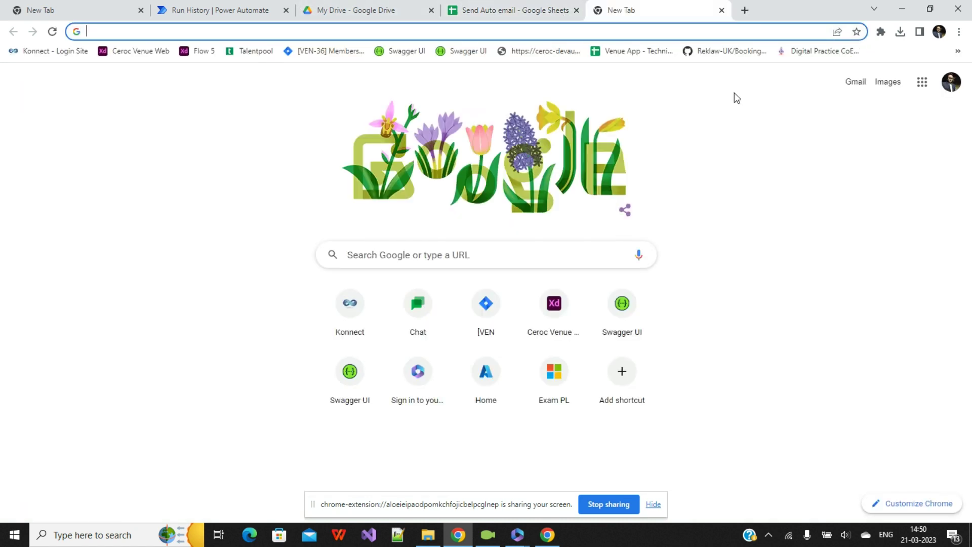
left_click(848, 86)
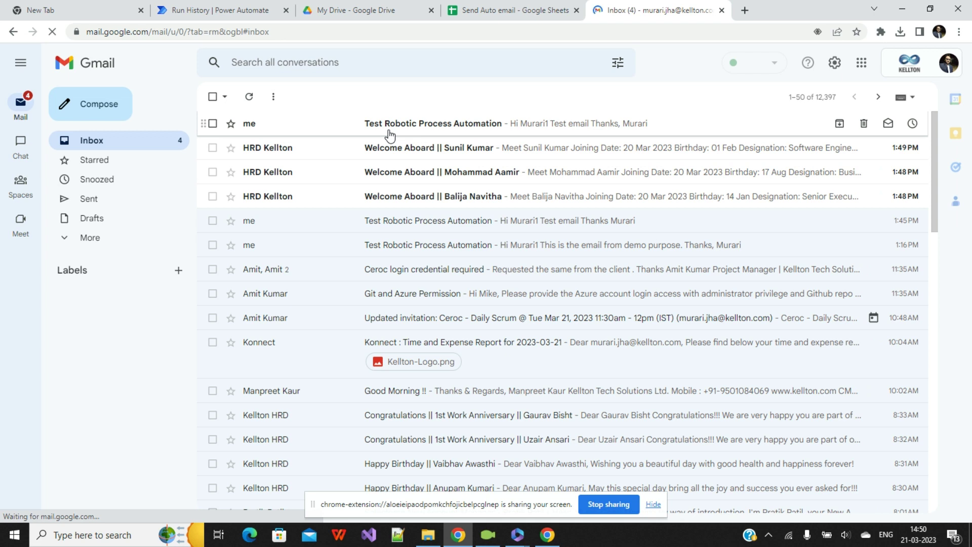
left_click(389, 133)
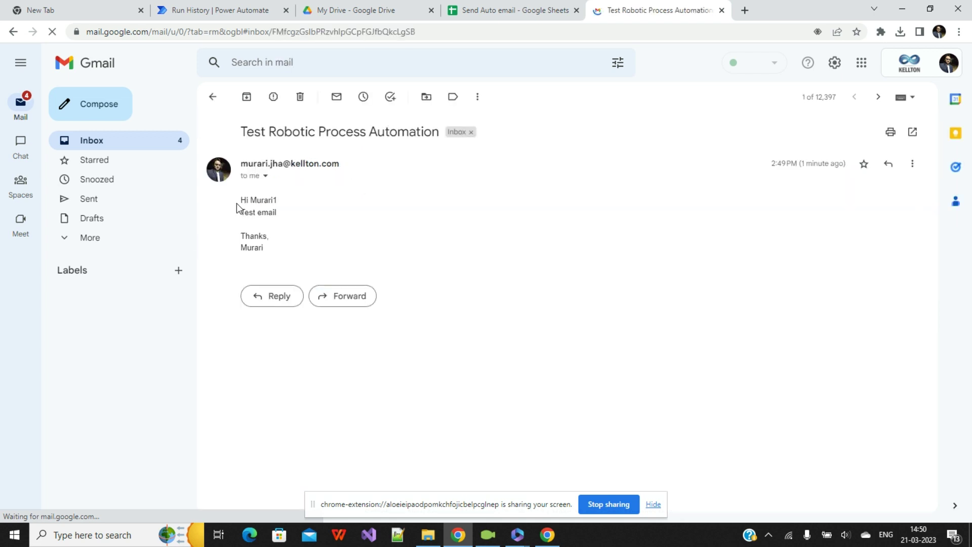
left_click_drag(240, 205, 279, 239)
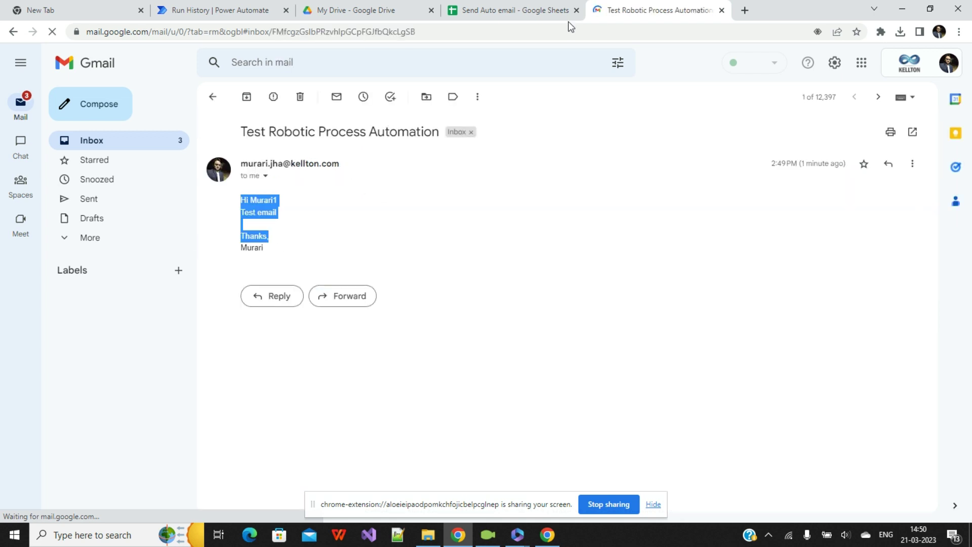
left_click(745, 12)
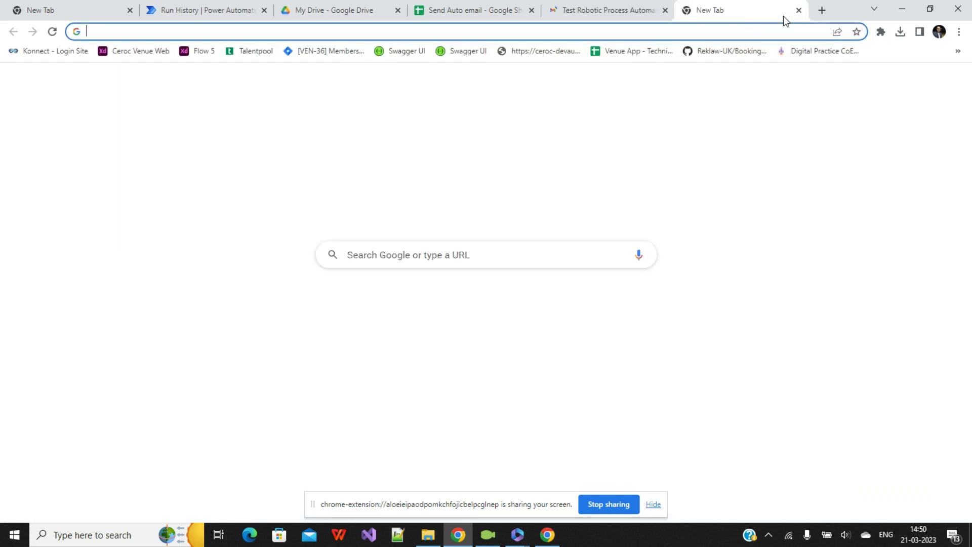
left_click(941, 82)
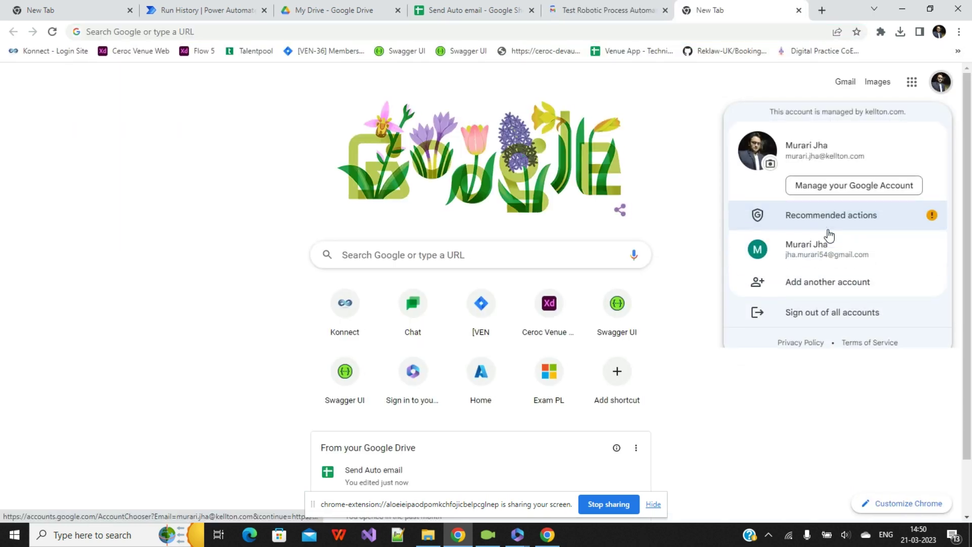
left_click(829, 234)
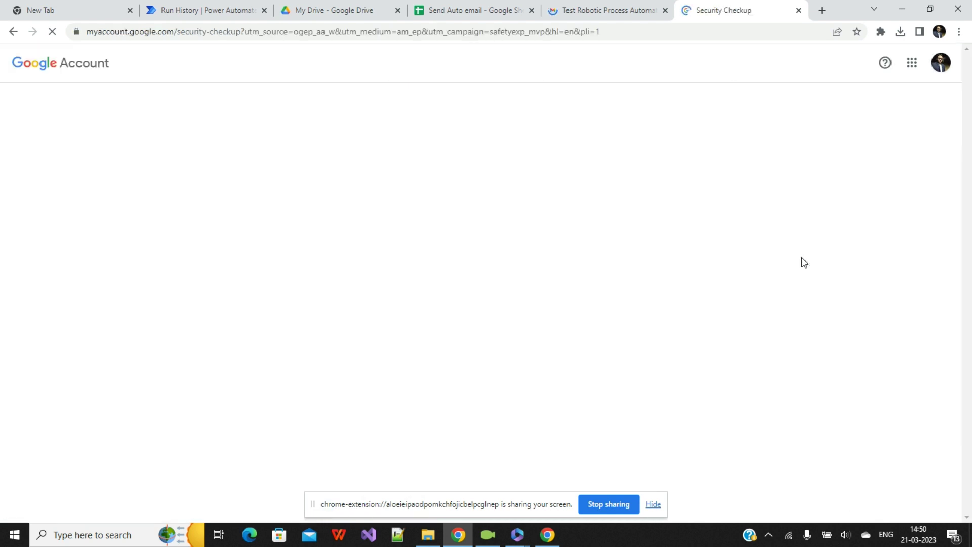
left_click(799, 10)
Switch to the other signed-in Gmail account, read its newest "Test Robotic Process Automation" email, and return to the Power Automate run history
left_click(948, 62)
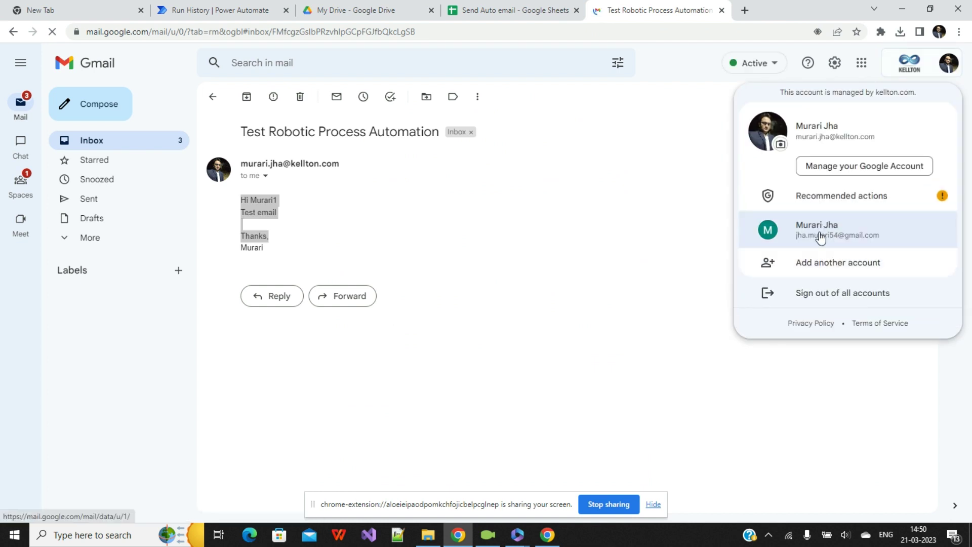
left_click(820, 234)
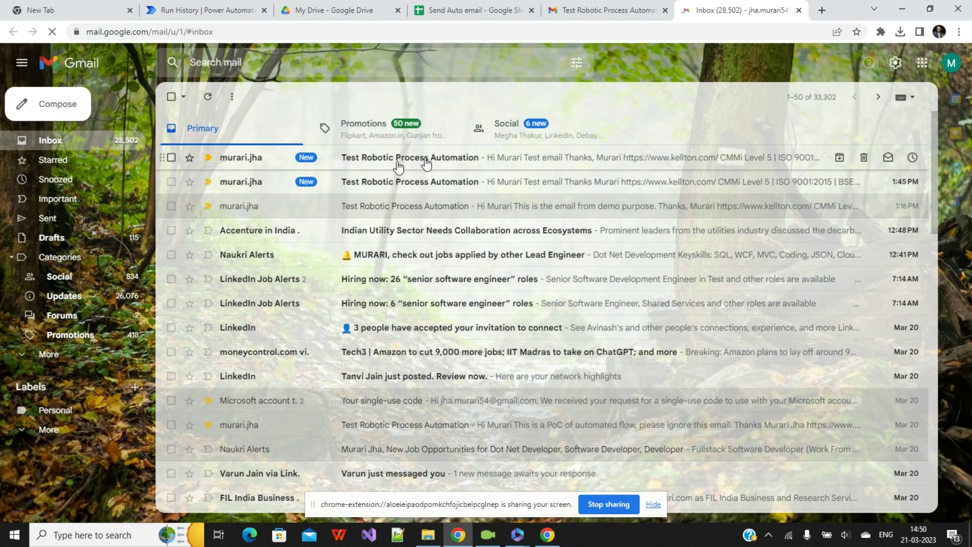
left_click(425, 162)
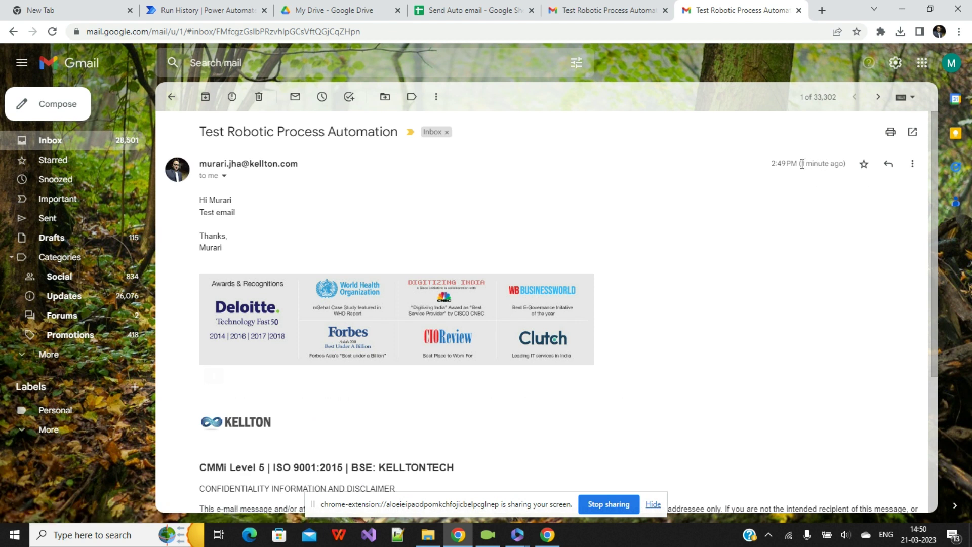
left_click_drag(824, 164, 801, 164)
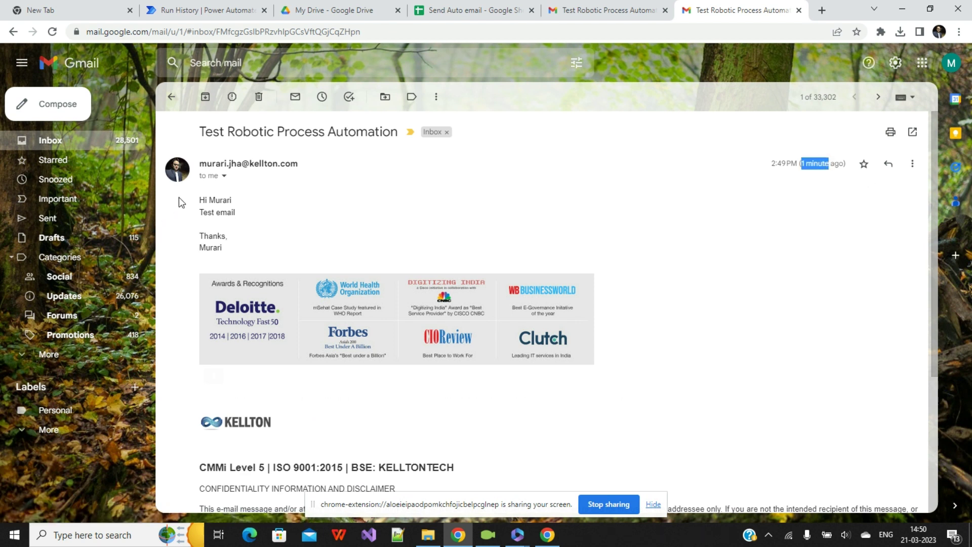
left_click_drag(196, 204, 236, 239)
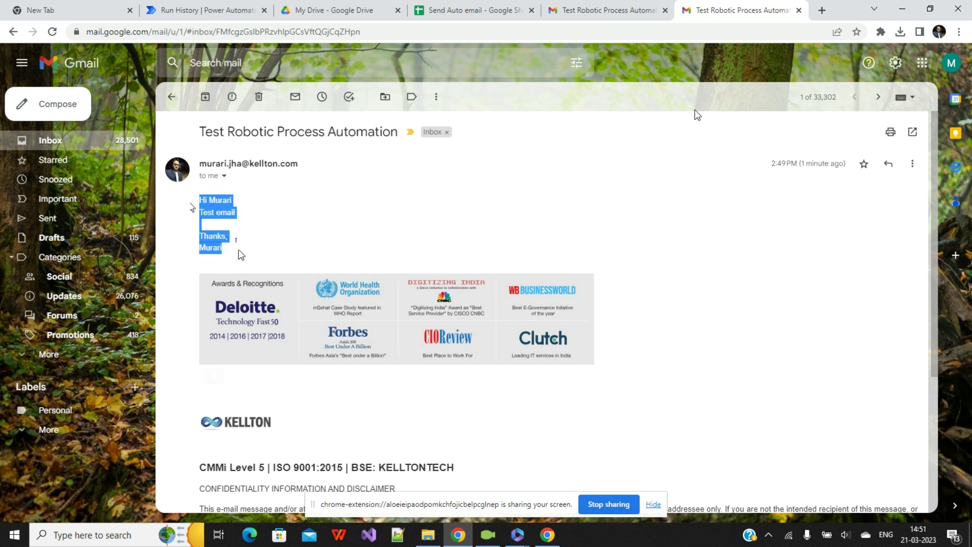
left_click(212, 157)
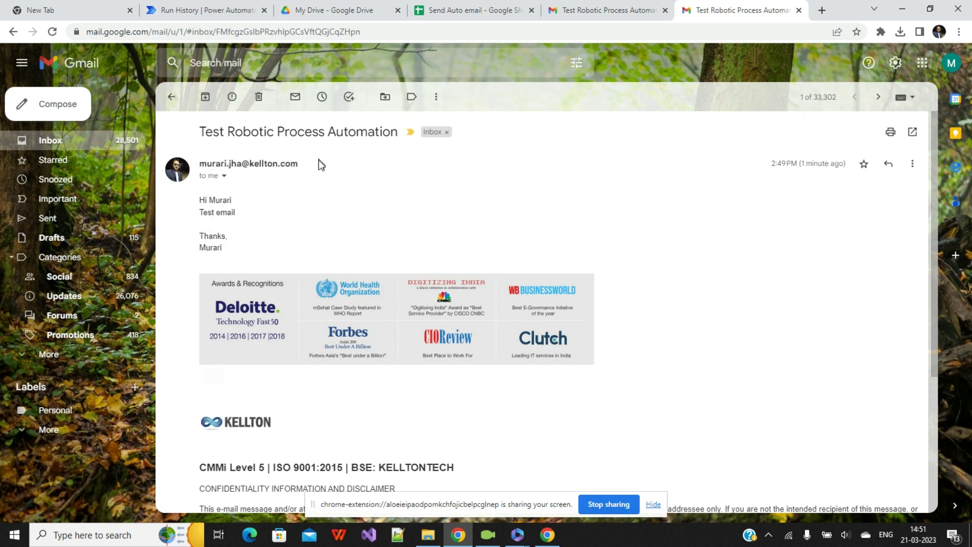
mouse_move(318, 161)
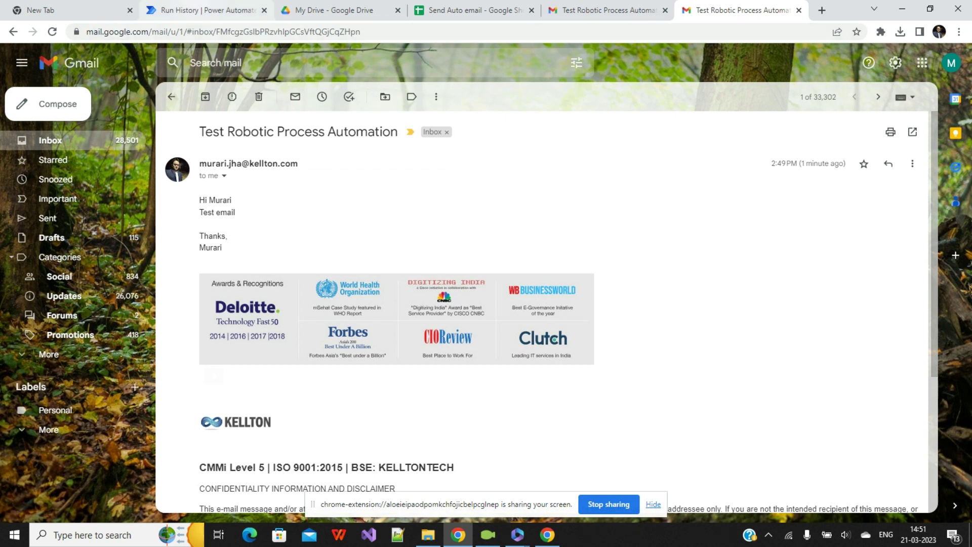
left_click(198, 7)
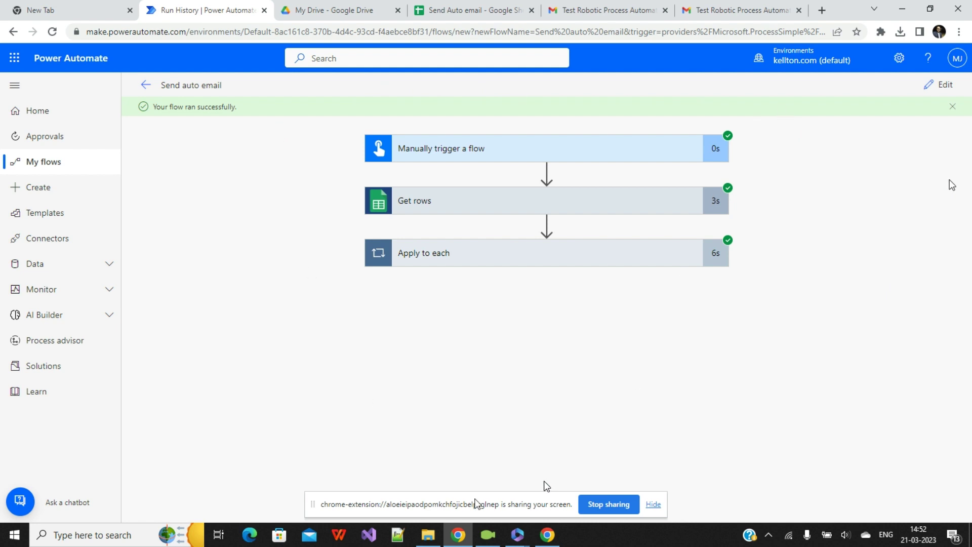
left_click(496, 538)
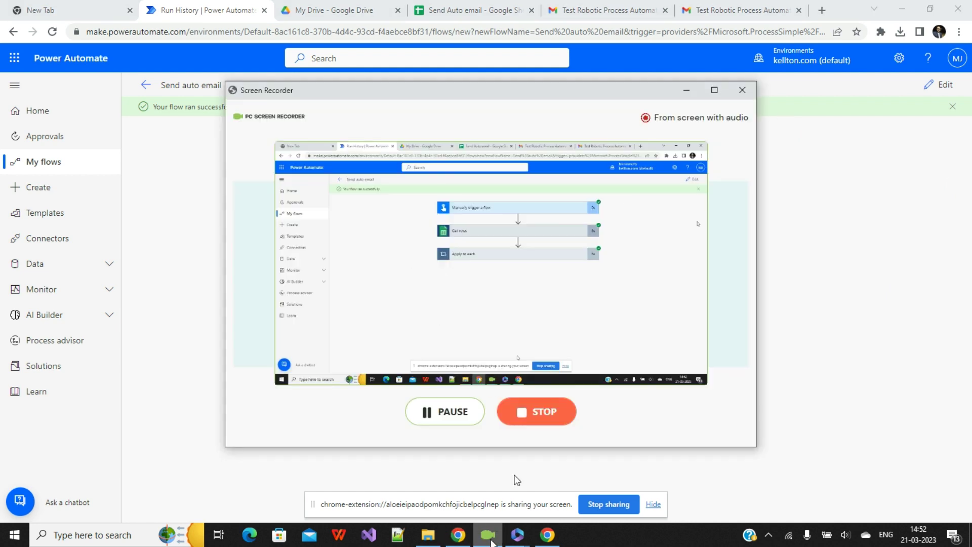